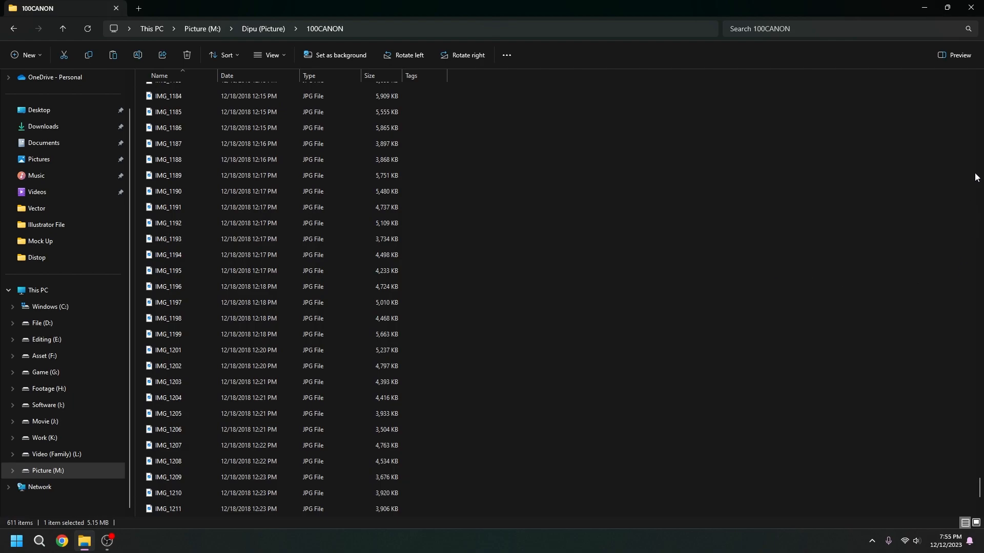
# - Look through the end of the photo list in the 100CANON folder, down to AR_08149, and minimize the folder window
pyautogui.scroll(-5, 968, 481)
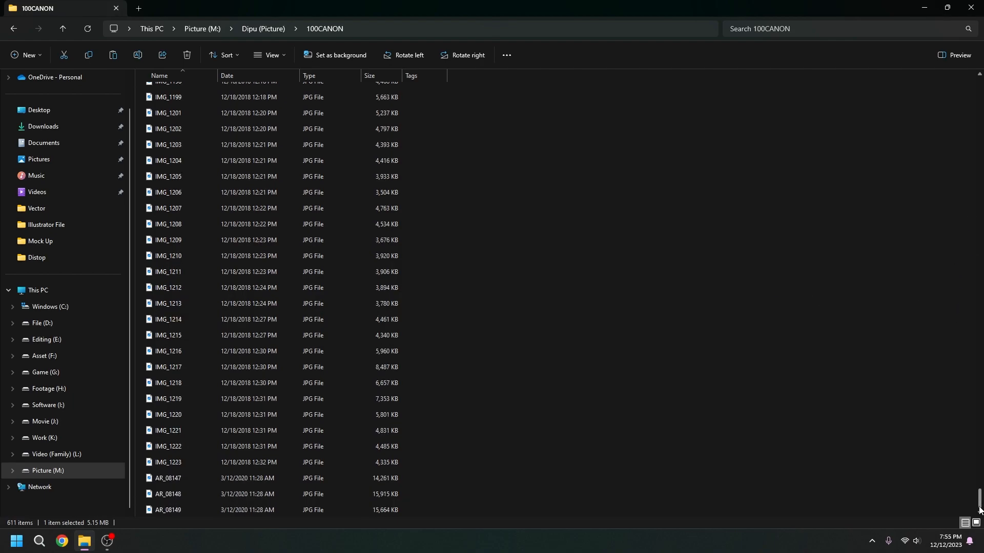
pyautogui.click(372, 512)
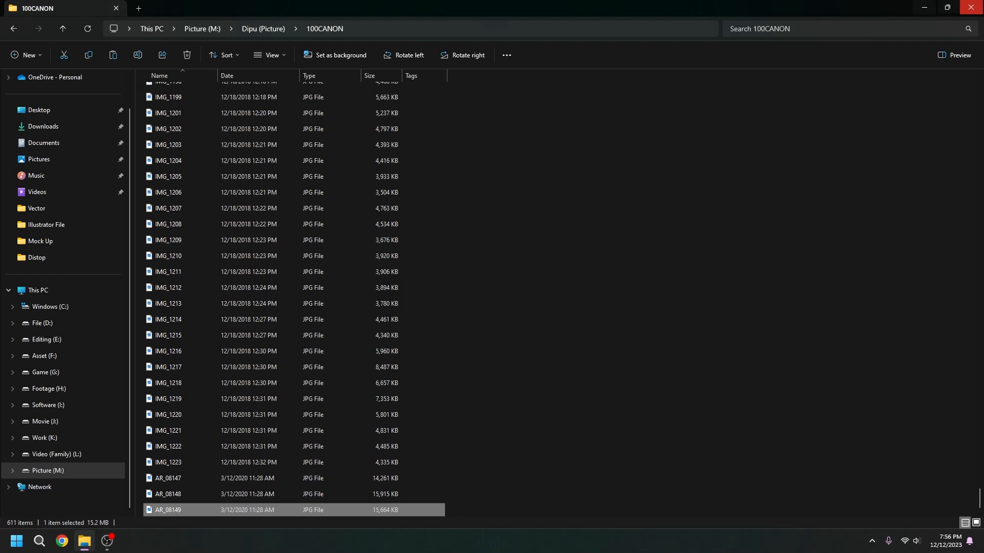
pyautogui.click(922, 7)
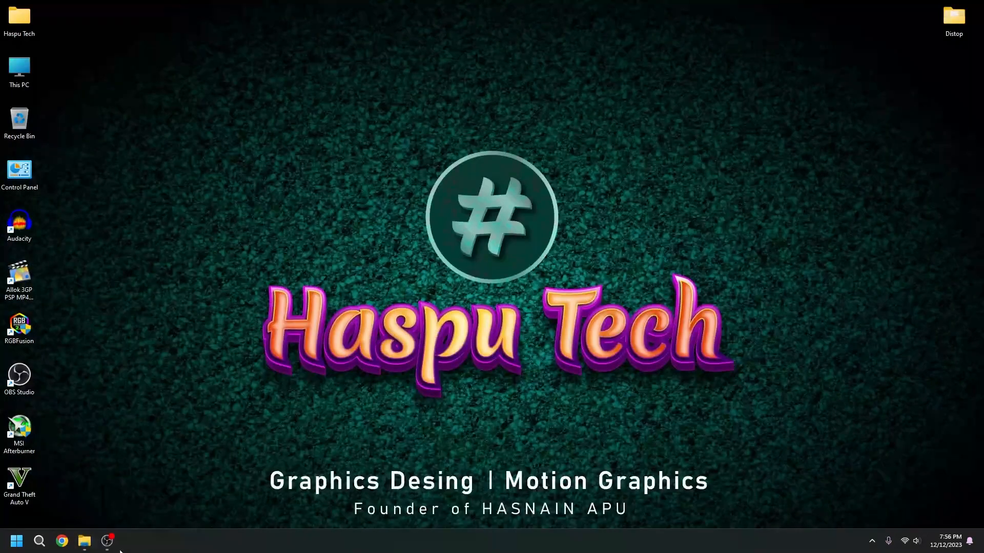
# - Switch to Chrome and search Google for "faststone"
pyautogui.click(62, 541)
pyautogui.click(445, 222)
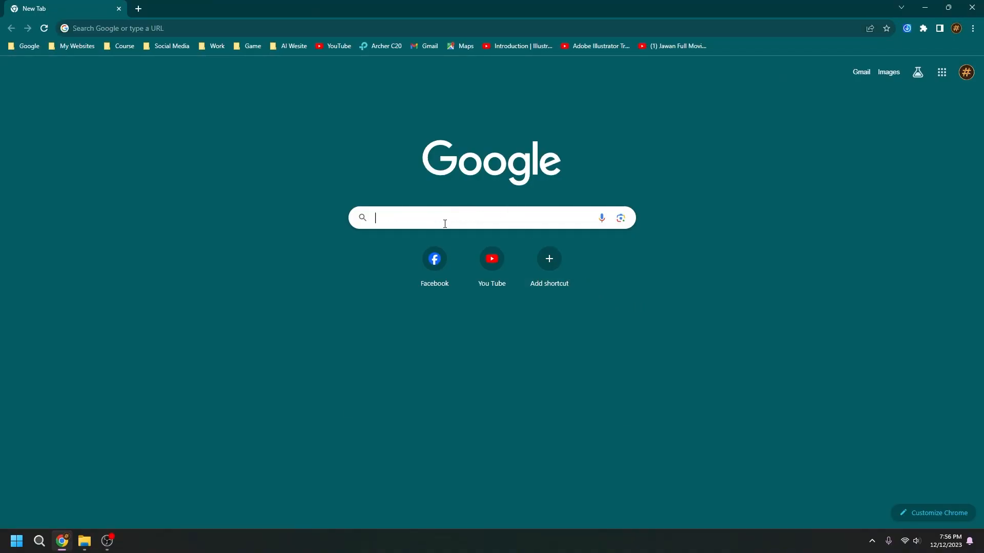
pyautogui.write('Fast')
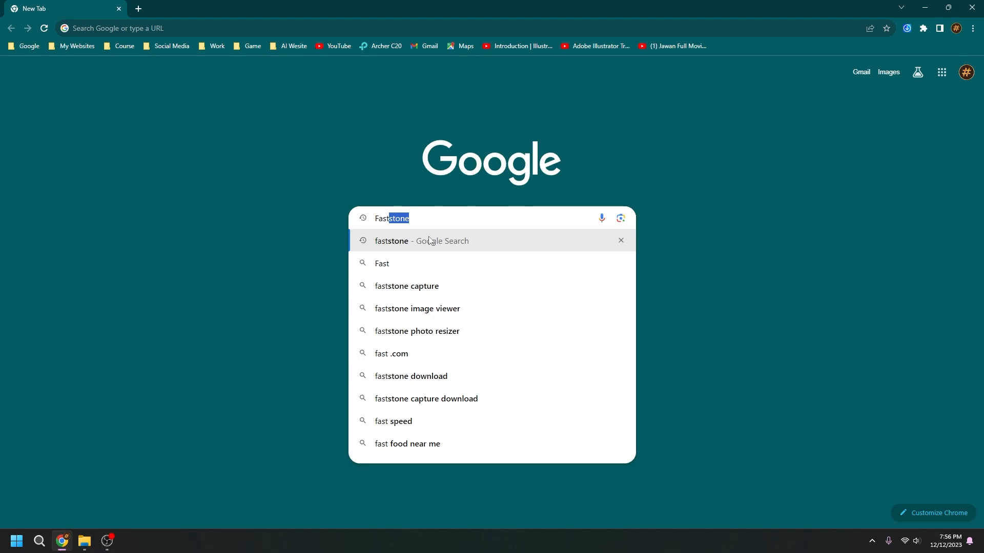
pyautogui.click(417, 241)
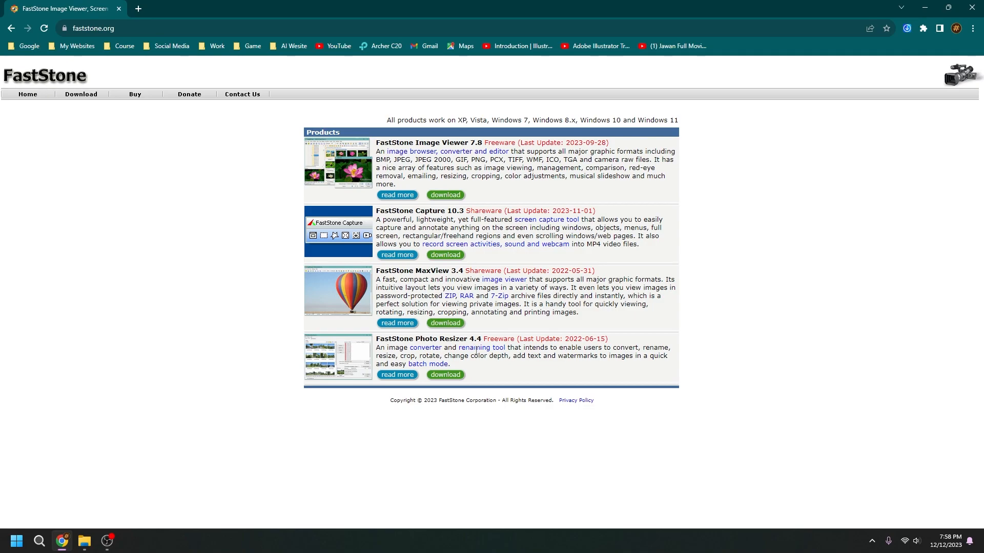
# - Download the exe installer of FastStone Photo Resizer 4.4 to the Downloads folder, and put away the download manager and browser windows
pyautogui.click(454, 377)
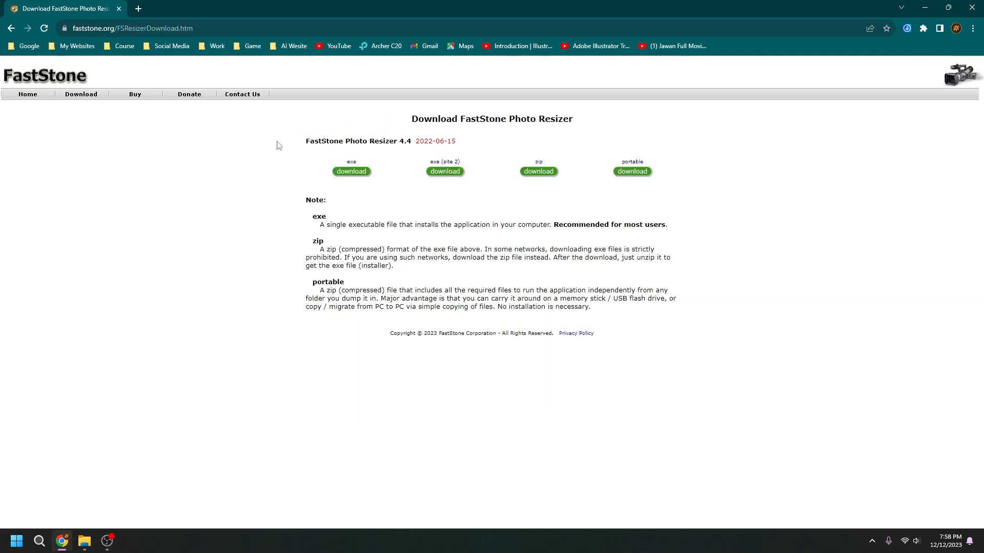
pyautogui.click(352, 176)
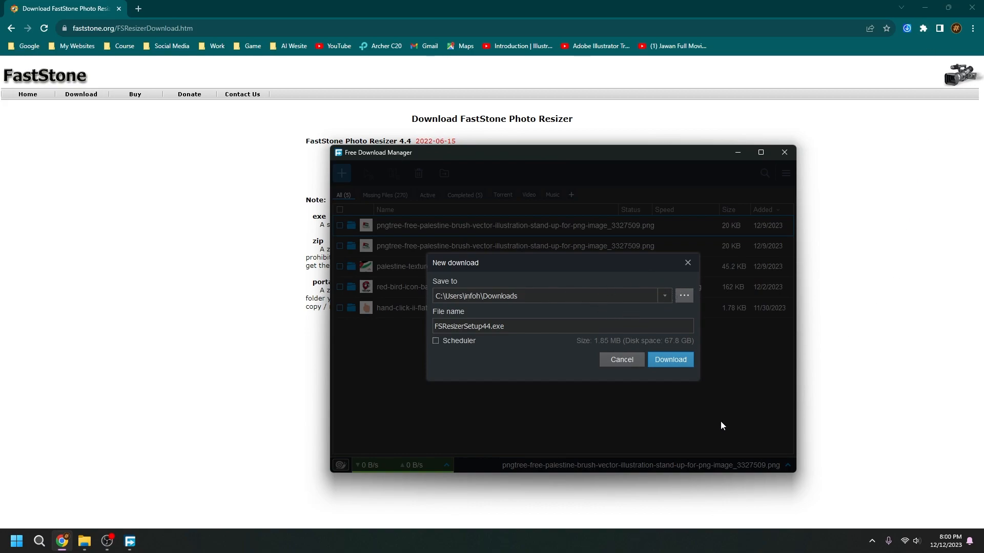
pyautogui.click(672, 360)
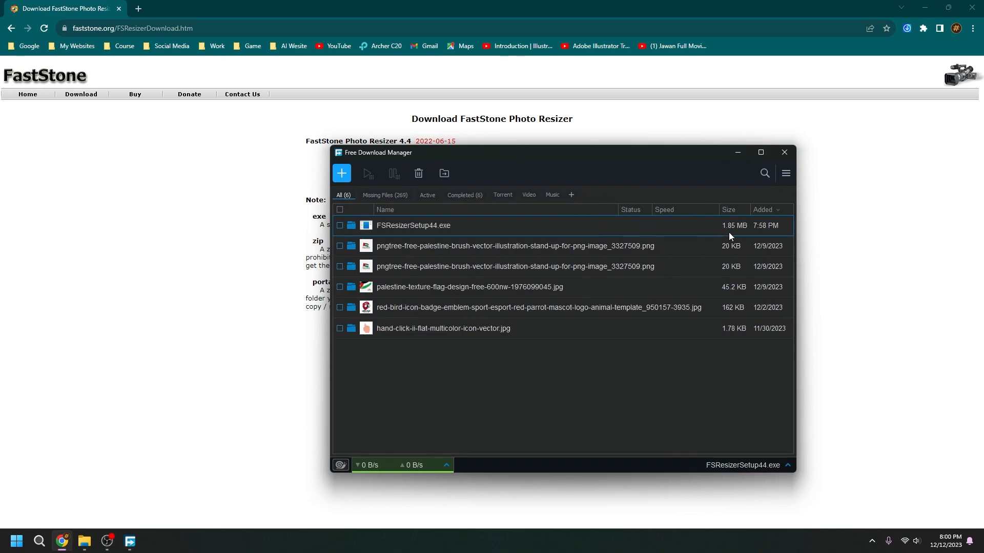
pyautogui.click(784, 153)
pyautogui.click(929, 4)
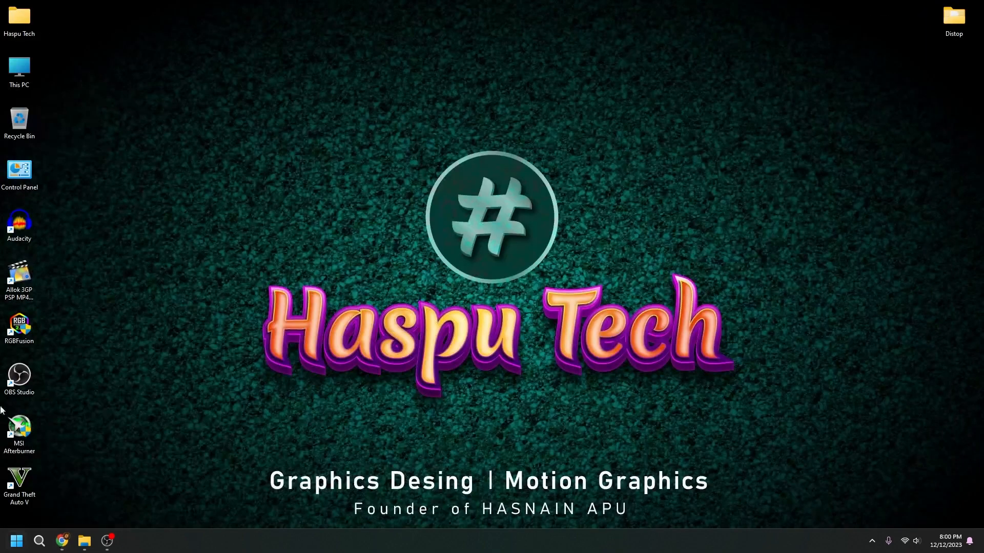
# - Open the Downloads folder in File Explorer and install FastStone Photo Resizer 4.4 from FSResizerSetup44
pyautogui.doubleClick(18, 87)
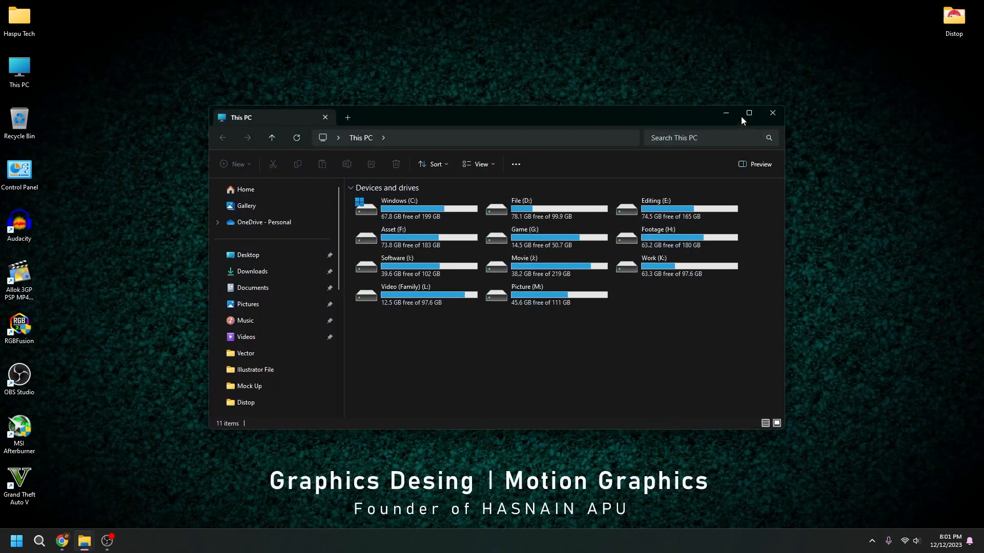
pyautogui.click(741, 115)
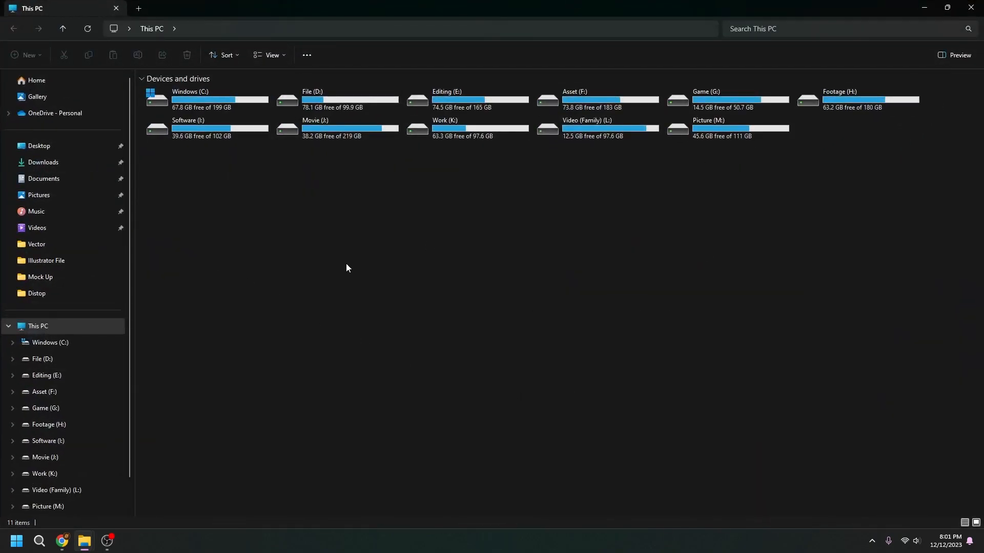
pyautogui.click(45, 163)
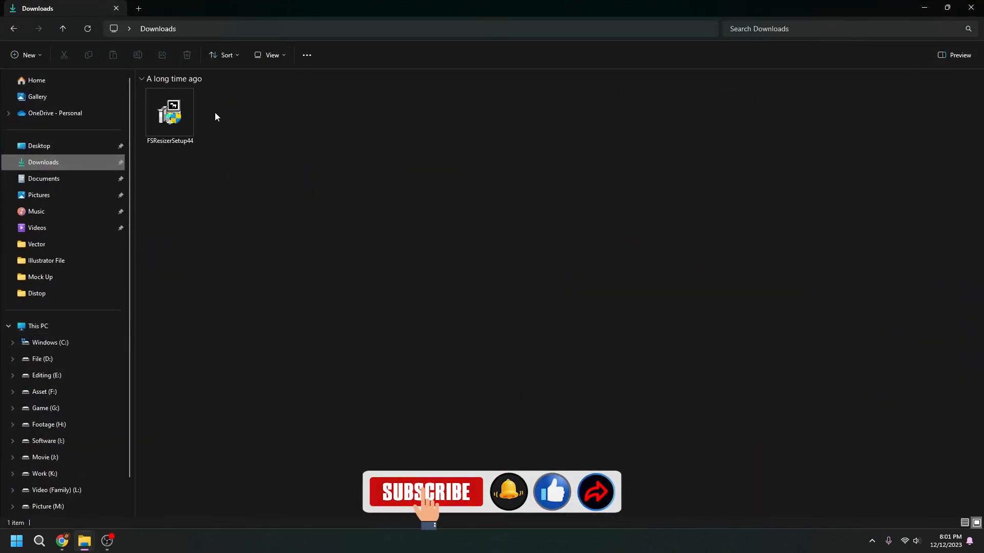
pyautogui.click(170, 119)
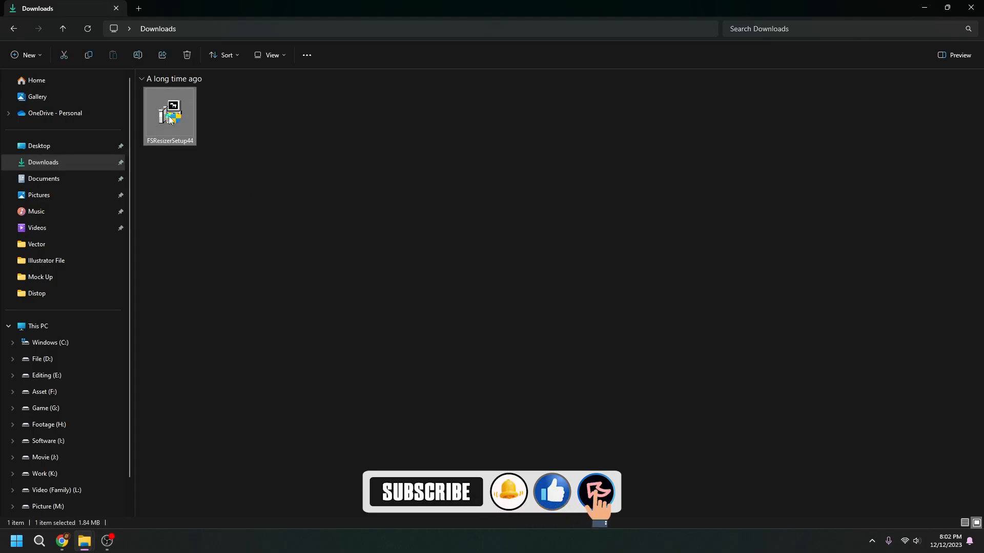
pyautogui.doubleClick(170, 120)
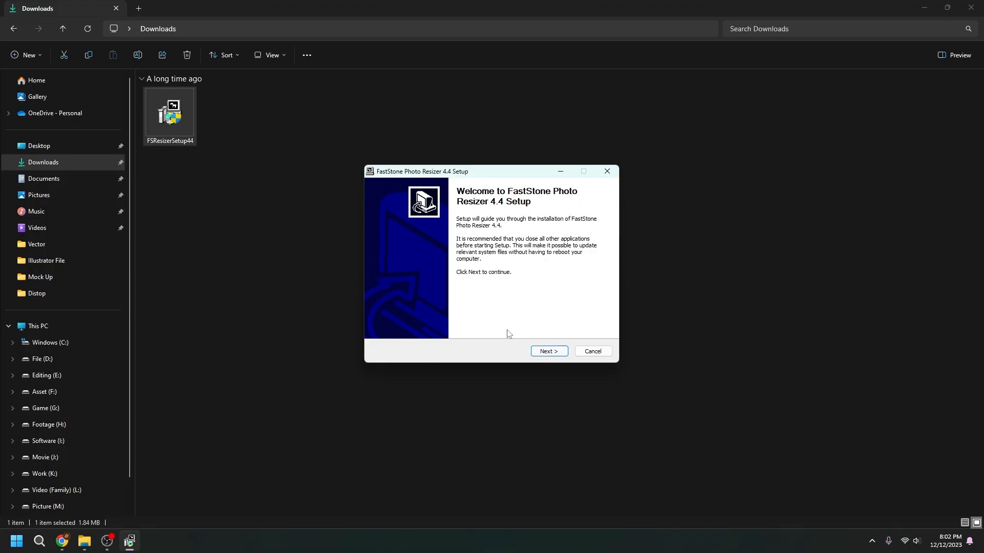
pyautogui.click(548, 354)
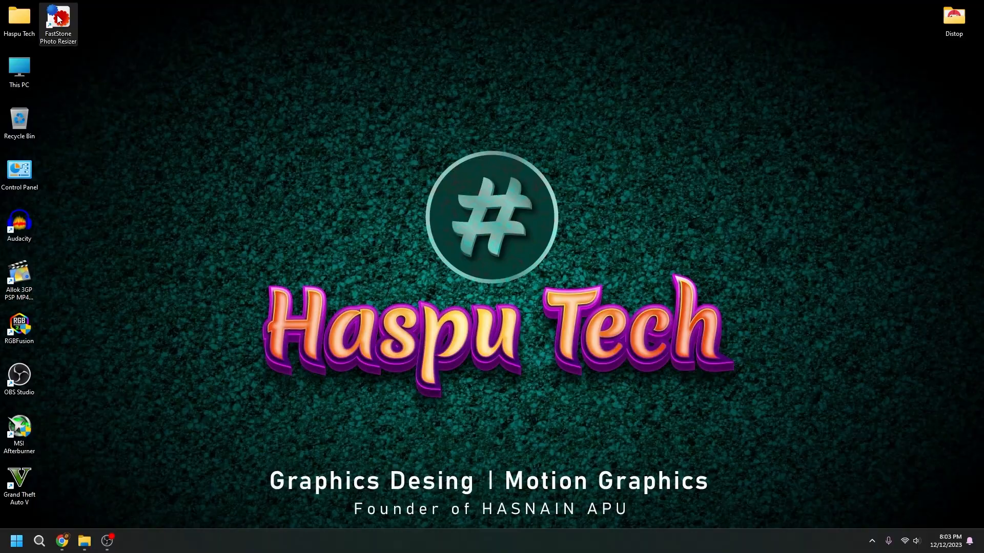
# - Launch FastStone Photo Resizer and add all photos from the 100CANON folder to its input list
pyautogui.doubleClick(59, 19)
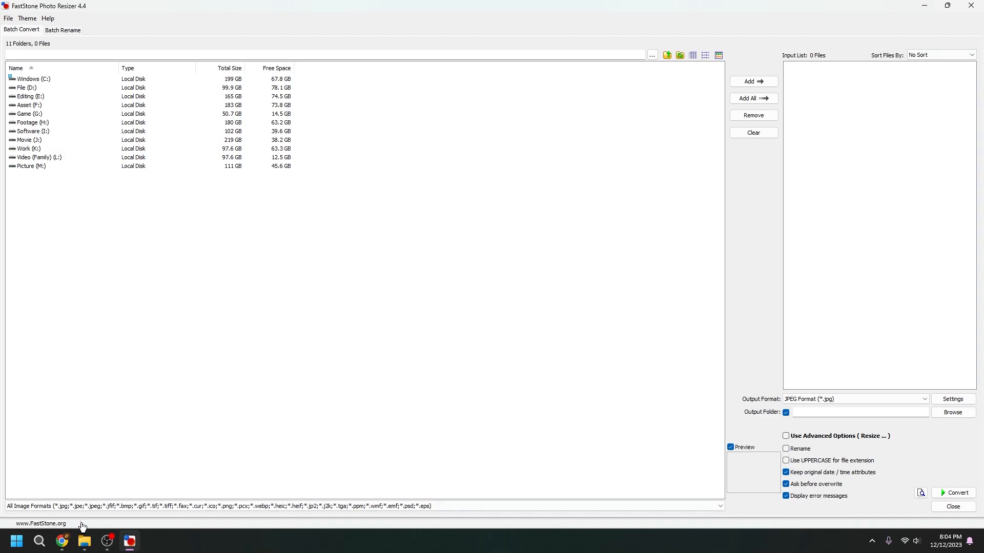
pyautogui.click(84, 541)
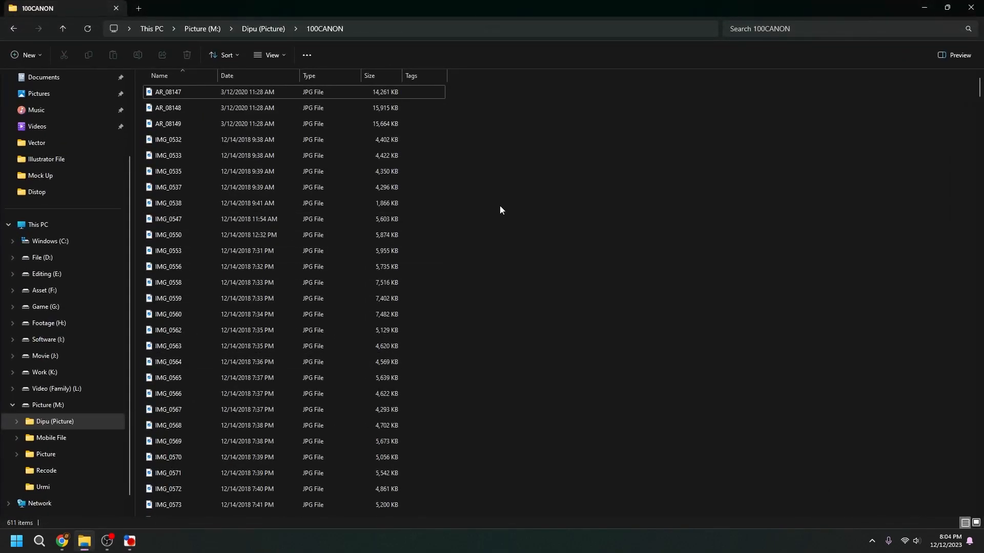
pyautogui.hotkey('ctrl', 'a')
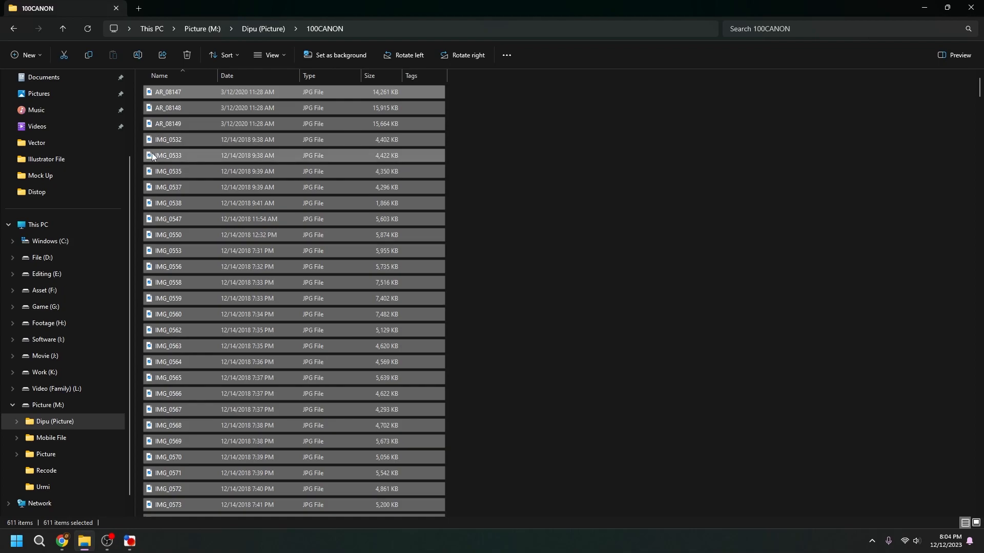
pyautogui.moveTo(152, 156); pyautogui.dragTo(817, 106)
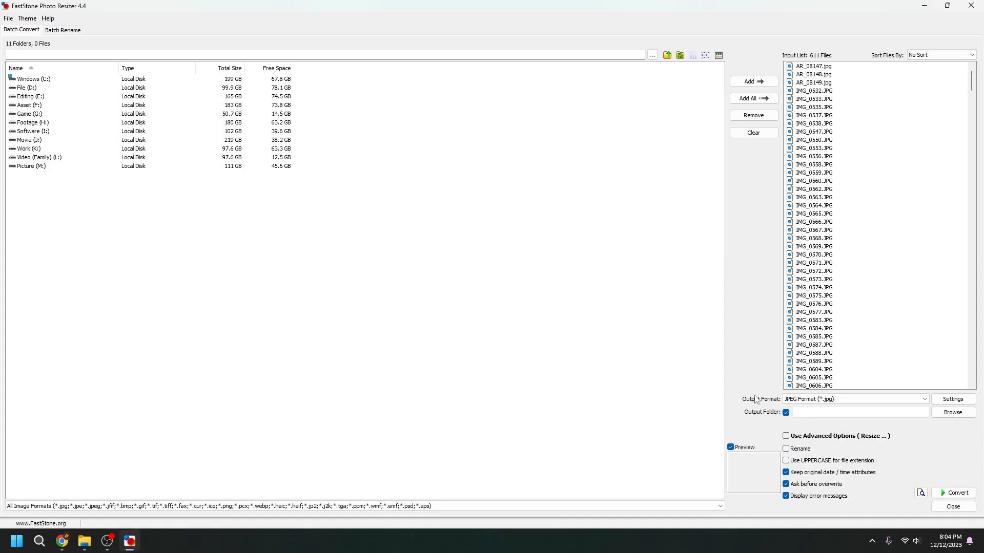
# - Keep JPEG as the output format and set its quality to 72
pyautogui.click(925, 400)
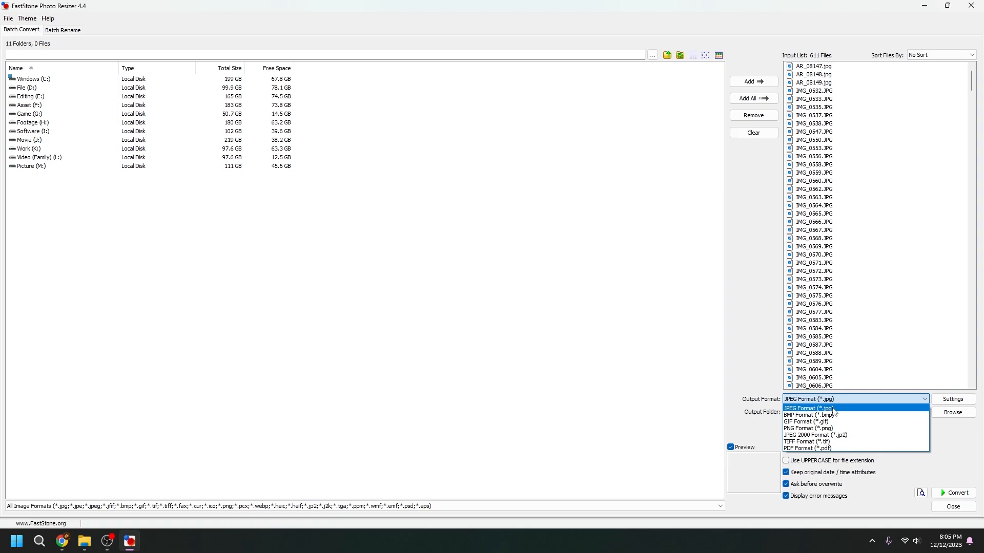
pyautogui.click(898, 401)
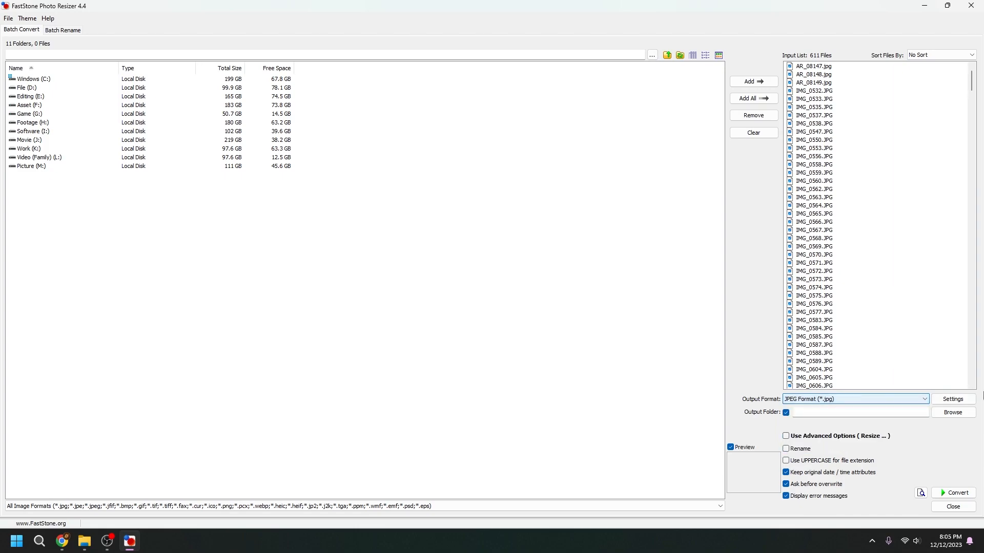
pyautogui.click(966, 399)
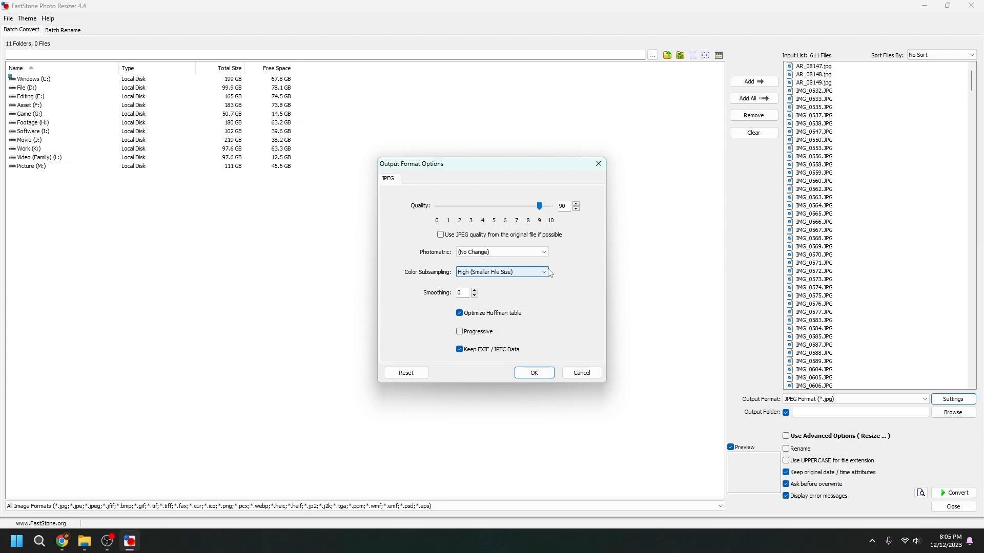
pyautogui.moveTo(539, 210); pyautogui.dragTo(520, 212)
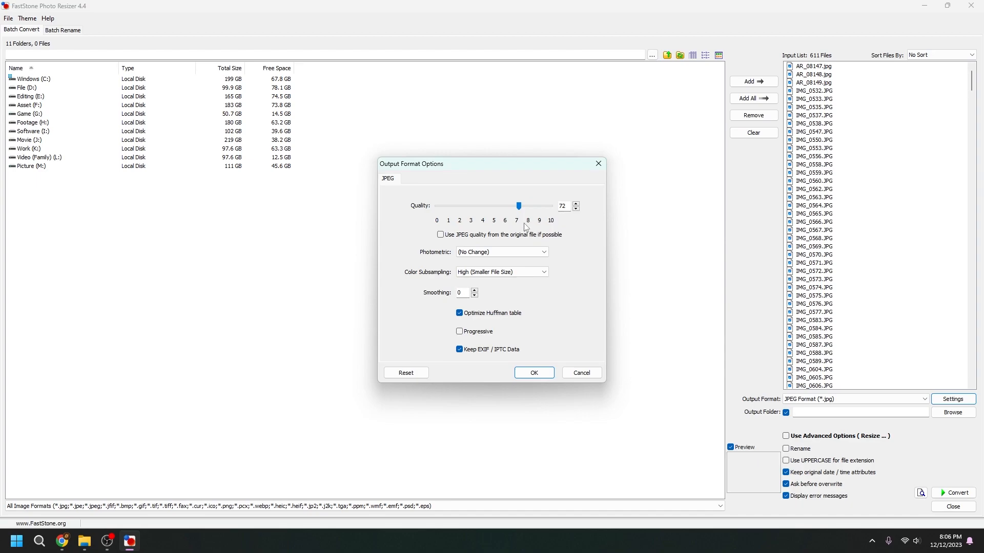
pyautogui.click(529, 375)
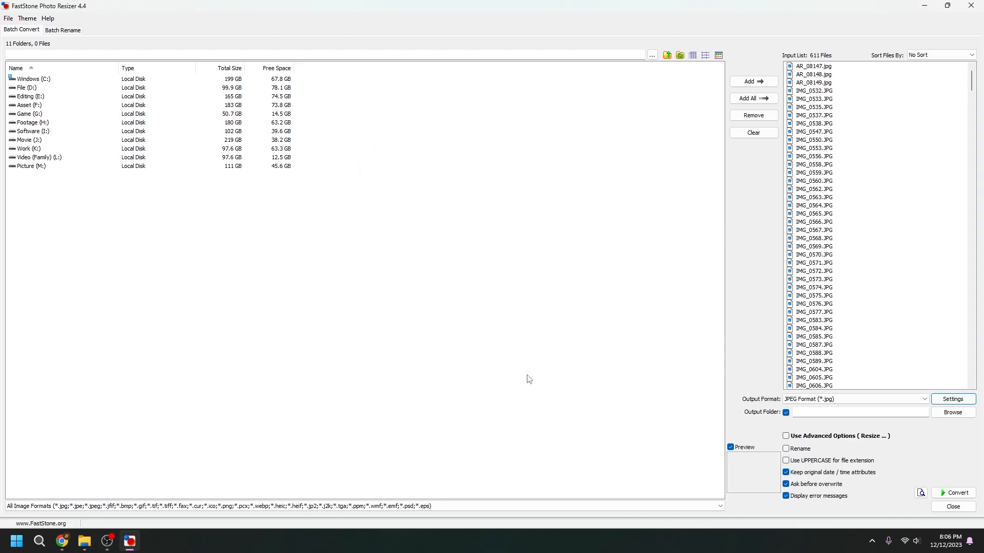
# - Preview the conversion of IMG_0533.JPG and compare image detail and file size before and after compression
pyautogui.rightClick(818, 68)
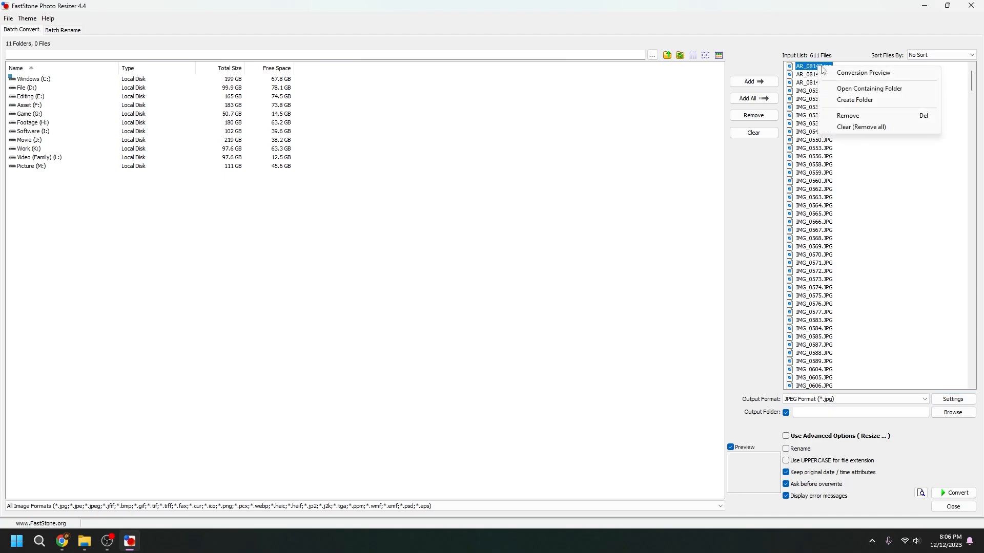
pyautogui.rightClick(819, 99)
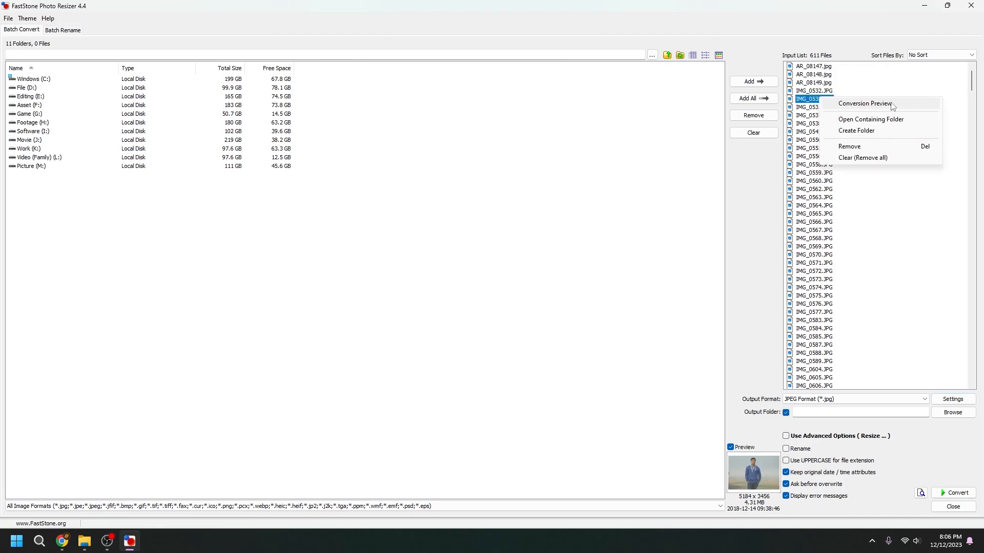
pyautogui.click(891, 106)
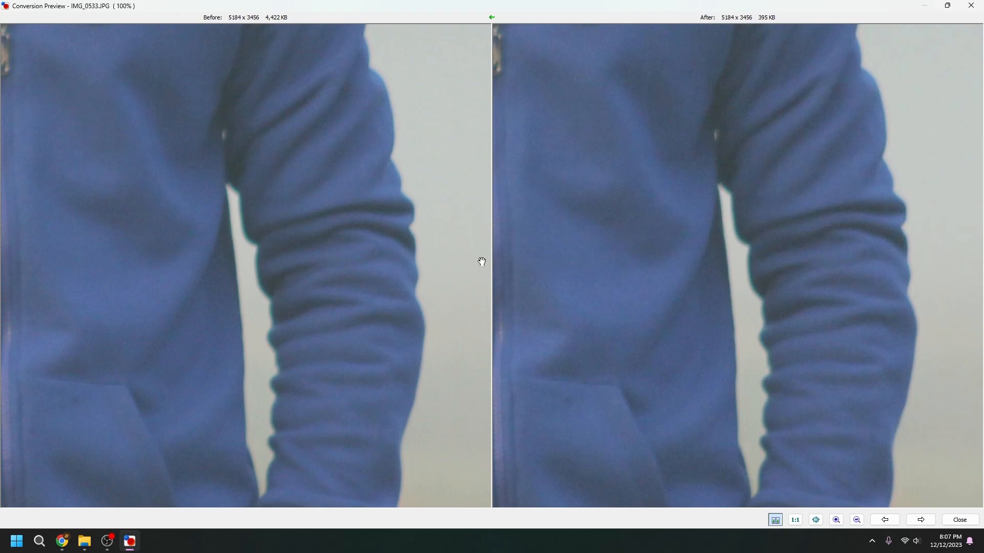
pyautogui.scroll(5, 365, 266)
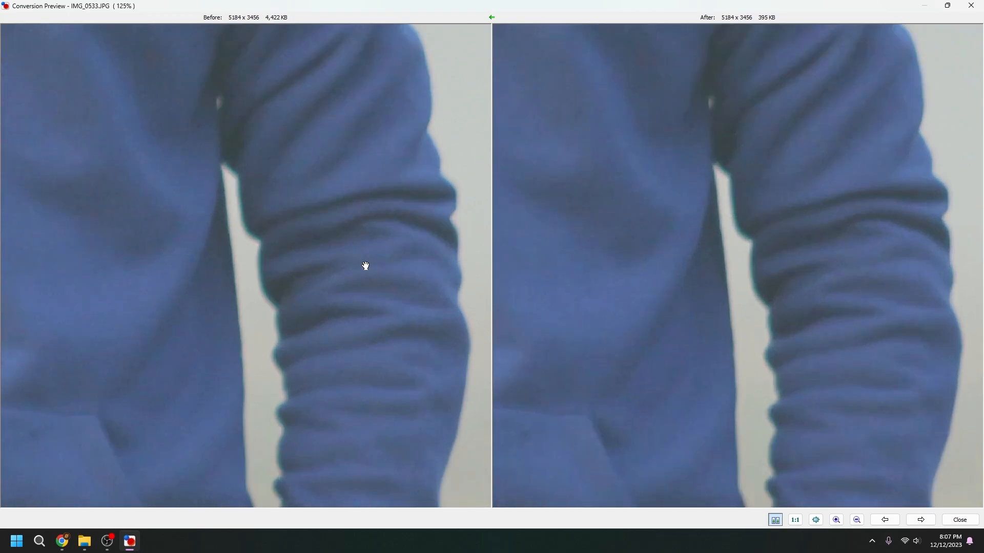
pyautogui.scroll(2, 361, 266)
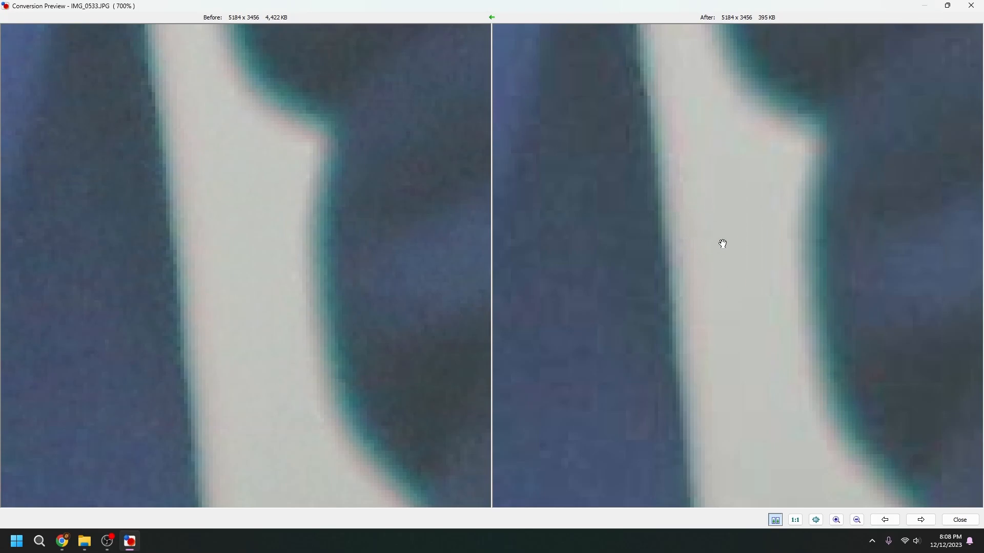
pyautogui.scroll(-6, 659, 228)
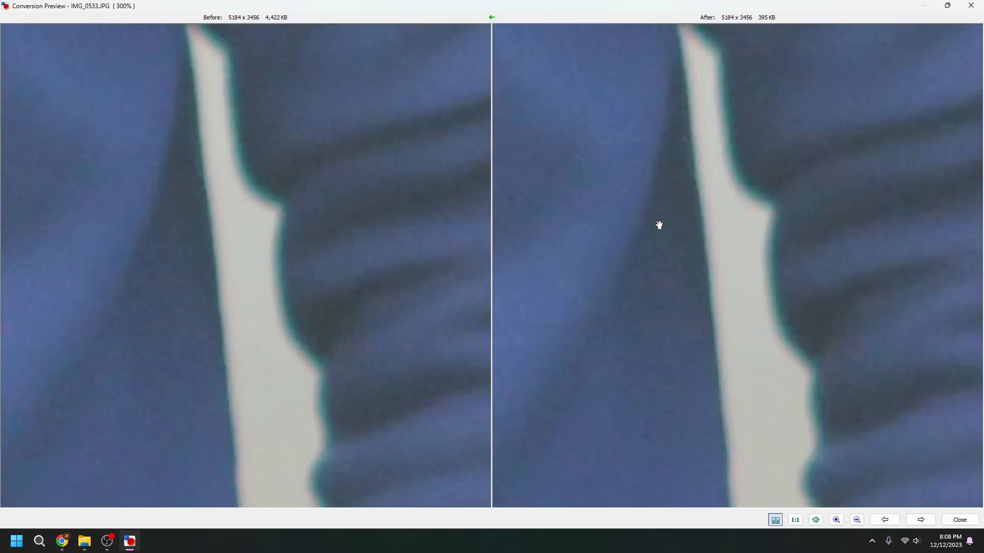
pyautogui.scroll(-6, 654, 221)
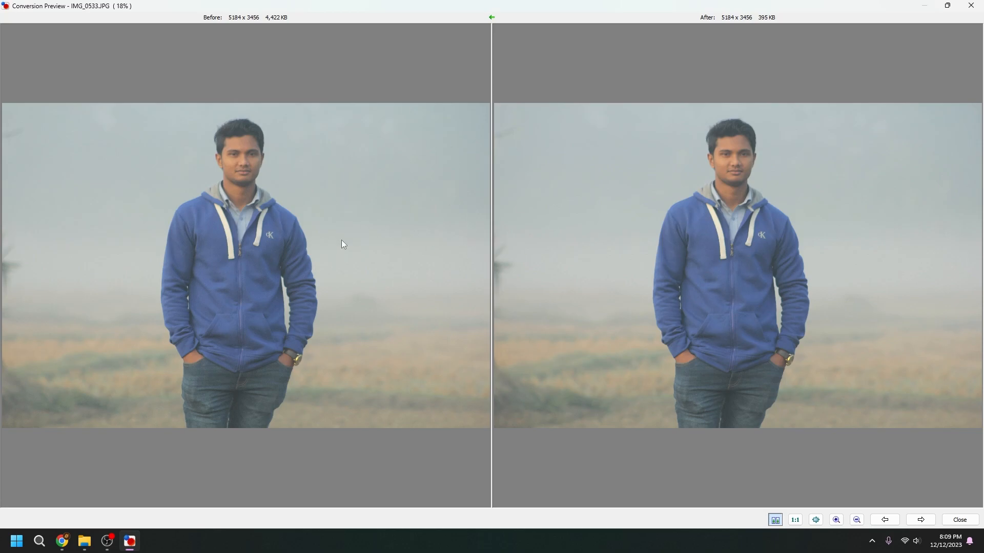
pyautogui.click(970, 6)
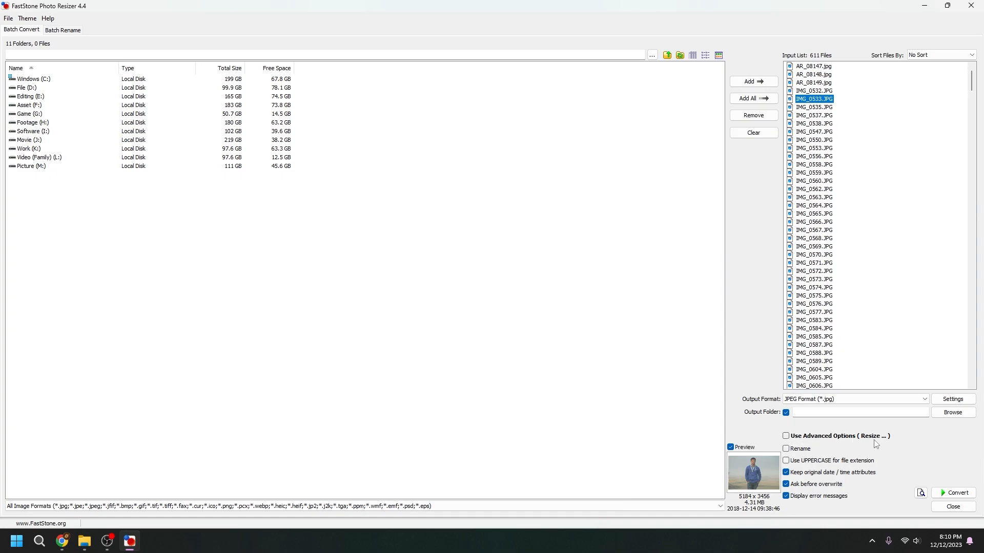
# - Enable the advanced resize option, examine its pixel, percentage, print-size and one-side modes, and switch it off again
pyautogui.click(786, 436)
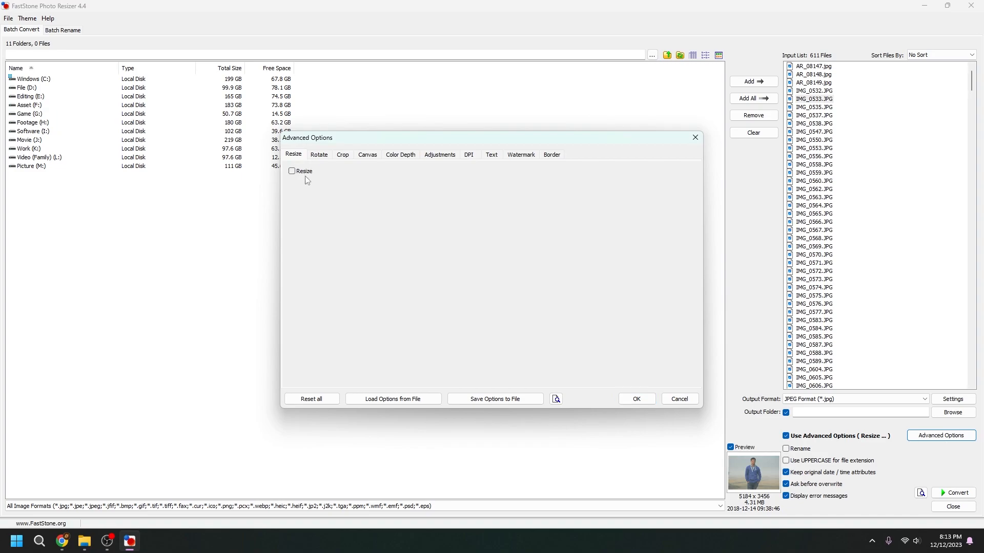
pyautogui.click(292, 171)
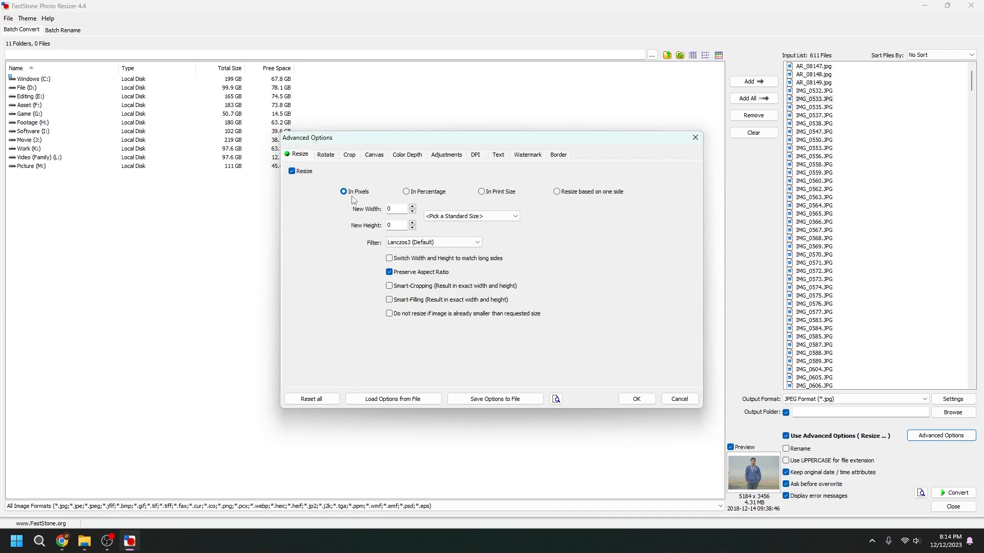
pyautogui.click(410, 194)
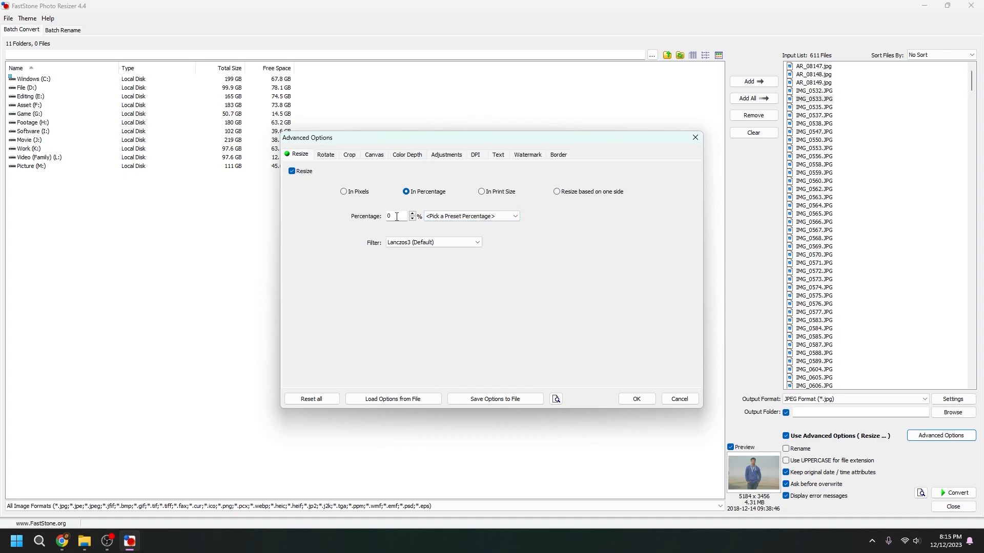
pyautogui.click(495, 197)
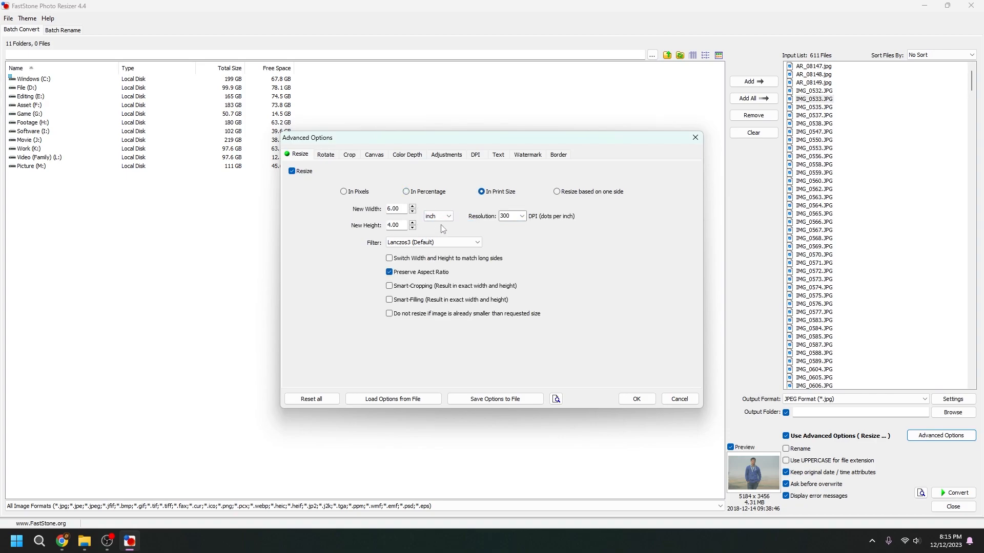
pyautogui.click(557, 192)
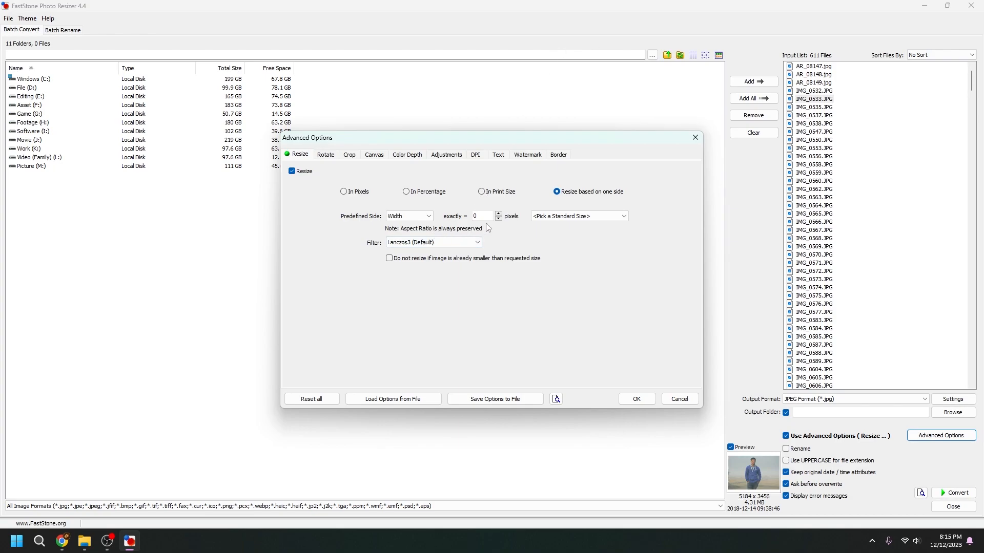
pyautogui.click(292, 171)
# - Examine the Flip / Rotate options without keeping them, and enable Crop to view its size settings
pyautogui.click(319, 155)
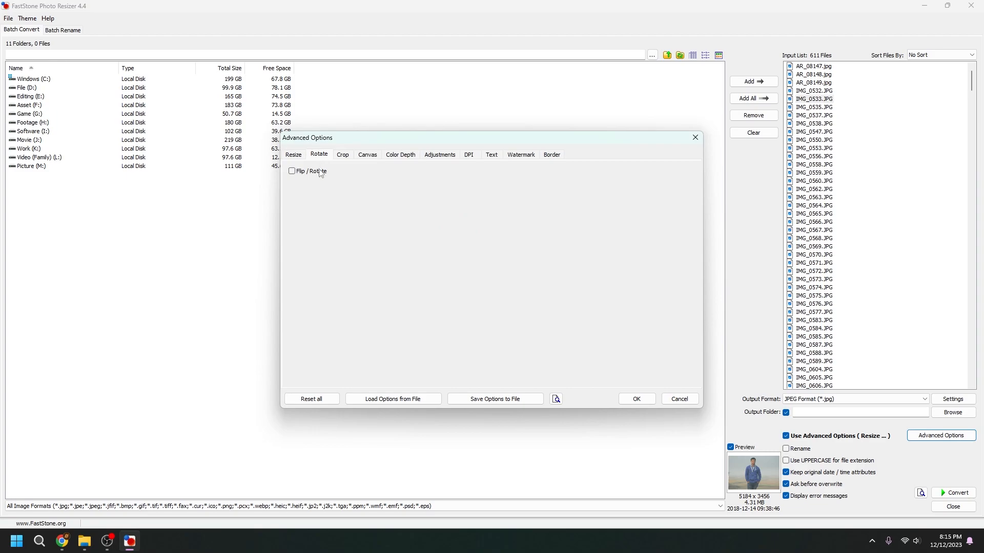
pyautogui.click(292, 171)
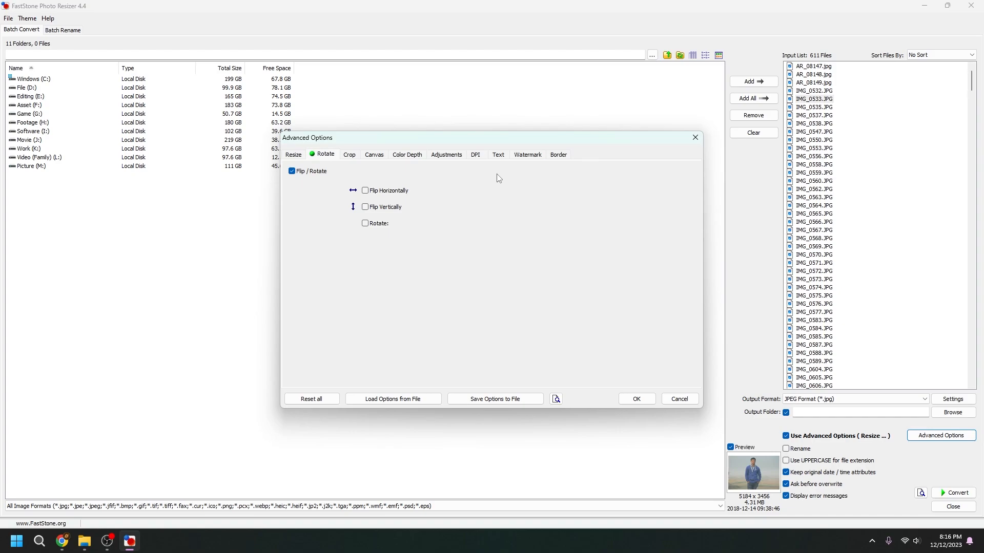
pyautogui.click(364, 223)
pyautogui.click(364, 224)
pyautogui.click(299, 172)
pyautogui.click(293, 155)
pyautogui.click(344, 156)
pyautogui.click(292, 172)
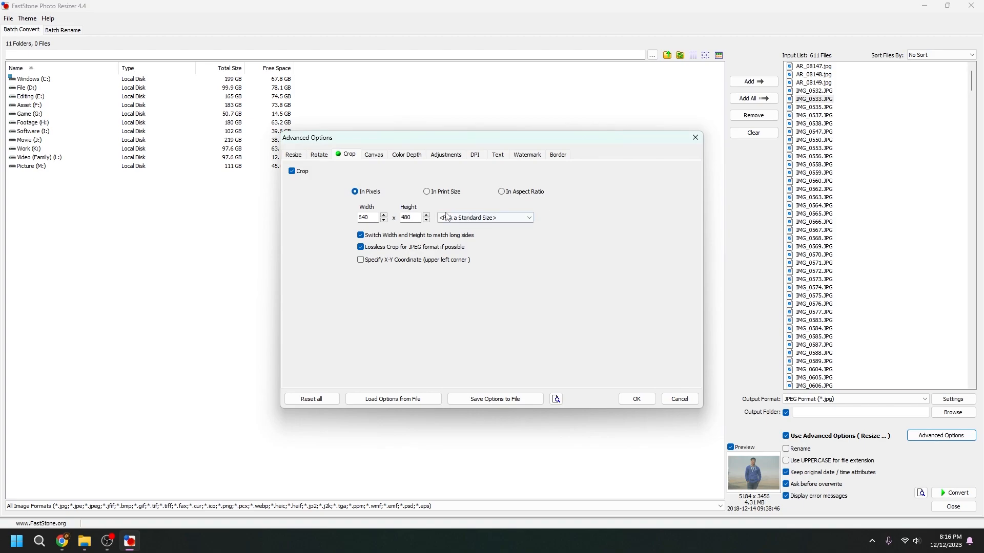
# - Examine the advanced options for canvas, color depth, DPI, text, watermark, border and image adjustments
pyautogui.click(372, 158)
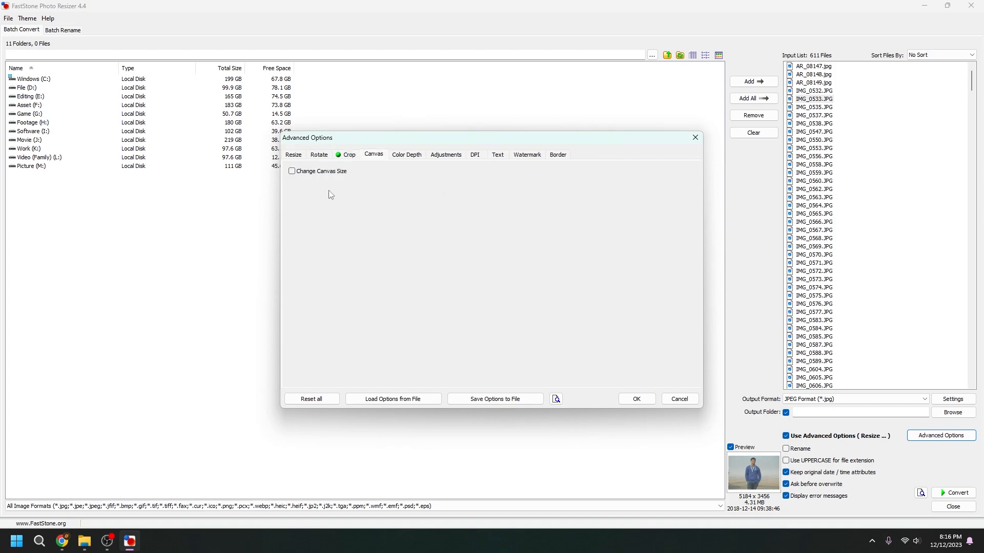
pyautogui.click(409, 161)
pyautogui.click(444, 159)
pyautogui.click(482, 159)
pyautogui.click(500, 159)
pyautogui.click(530, 159)
pyautogui.click(561, 160)
pyautogui.click(410, 159)
pyautogui.click(445, 159)
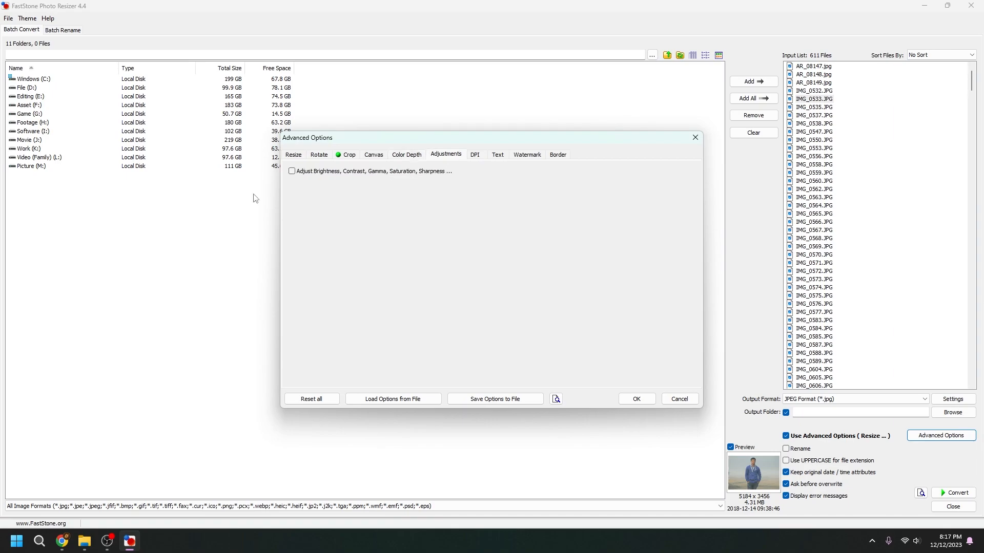
pyautogui.click(293, 171)
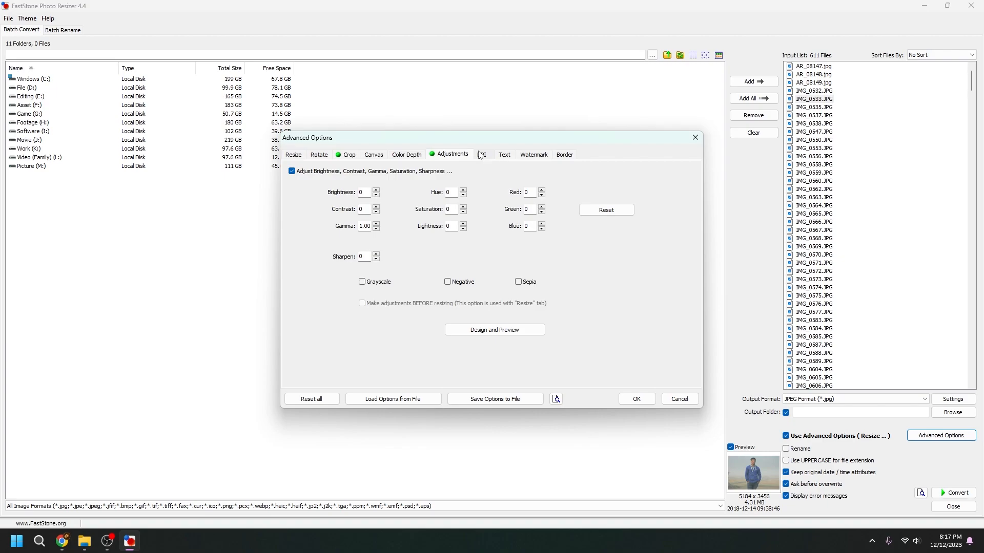
# - Enable adding text to the images and replace the default text with "Haspu Tech"
pyautogui.click(502, 155)
pyautogui.click(292, 171)
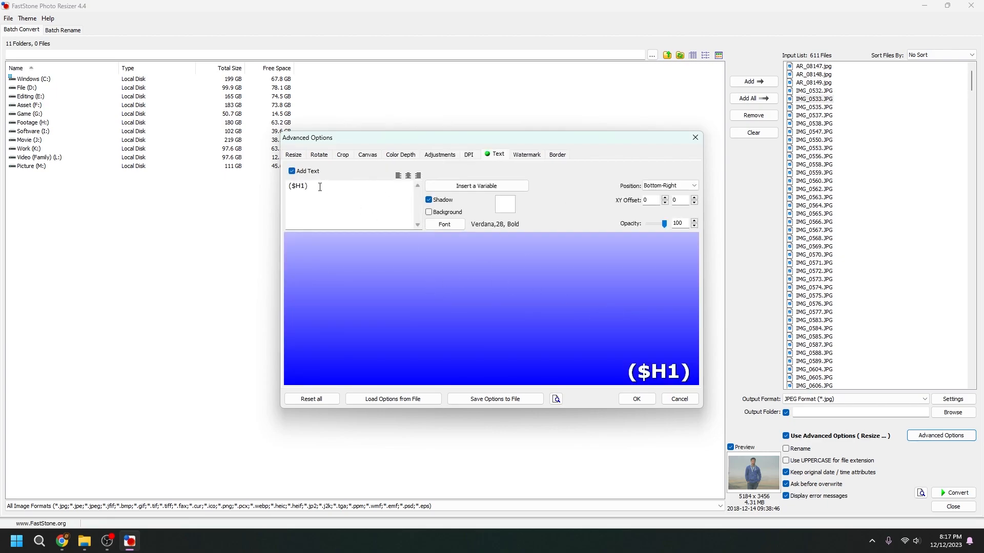
pyautogui.click(291, 171)
pyautogui.click(292, 171)
pyautogui.moveTo(310, 187); pyautogui.dragTo(287, 192)
pyautogui.write('Has')
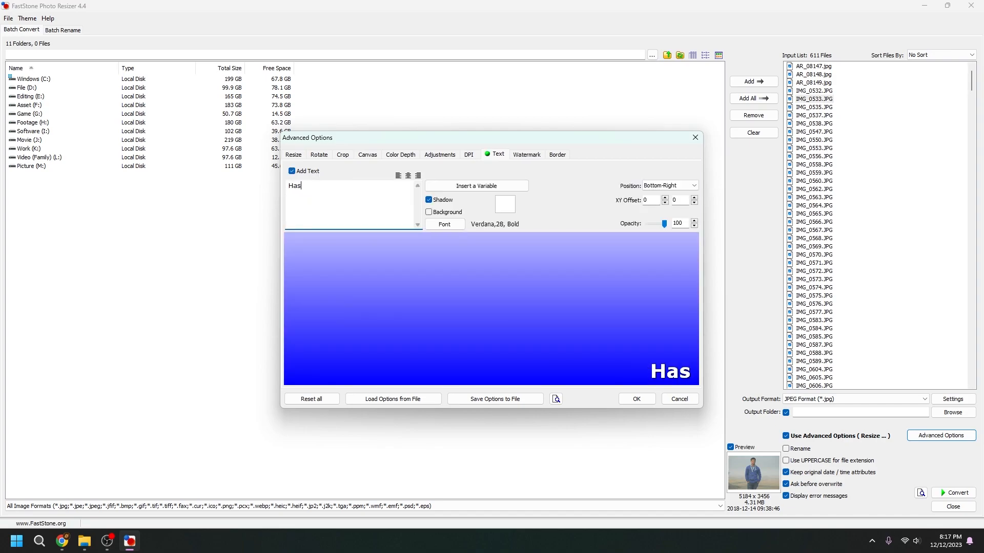
pyautogui.write('p')
pyautogui.write('Tech')
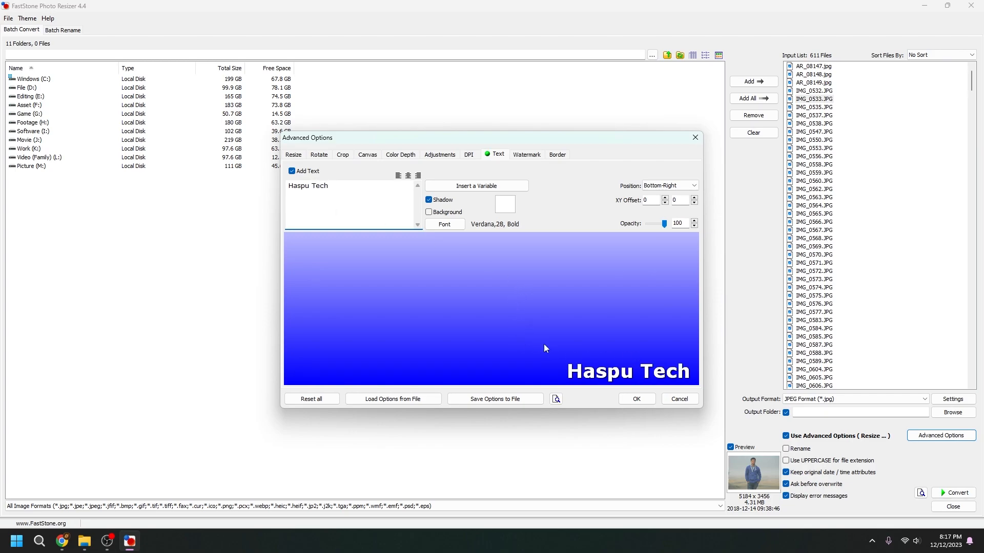
# - Try out the image watermark with FSLogo.png and open the chooser for a different watermark image without picking one
pyautogui.click(526, 154)
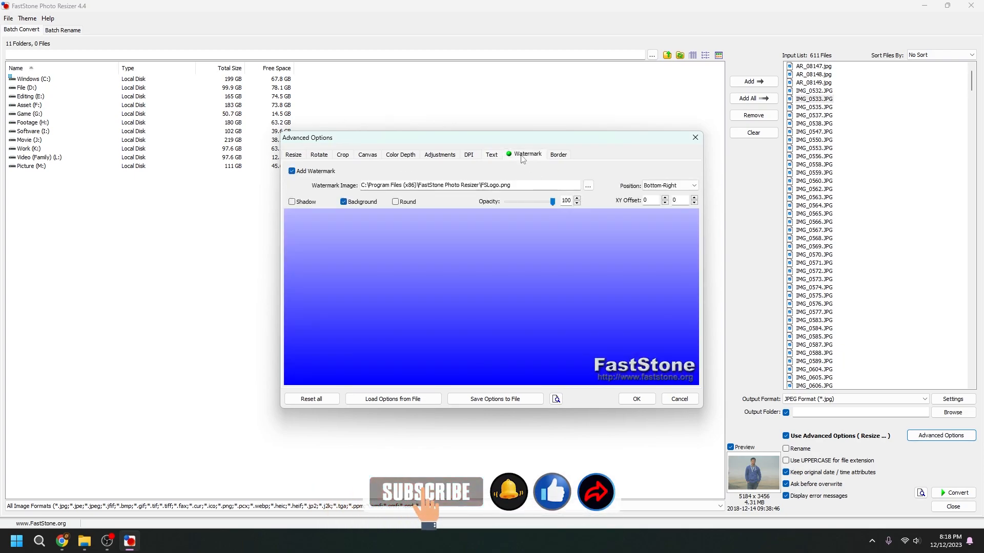
pyautogui.click(327, 174)
pyautogui.click(327, 175)
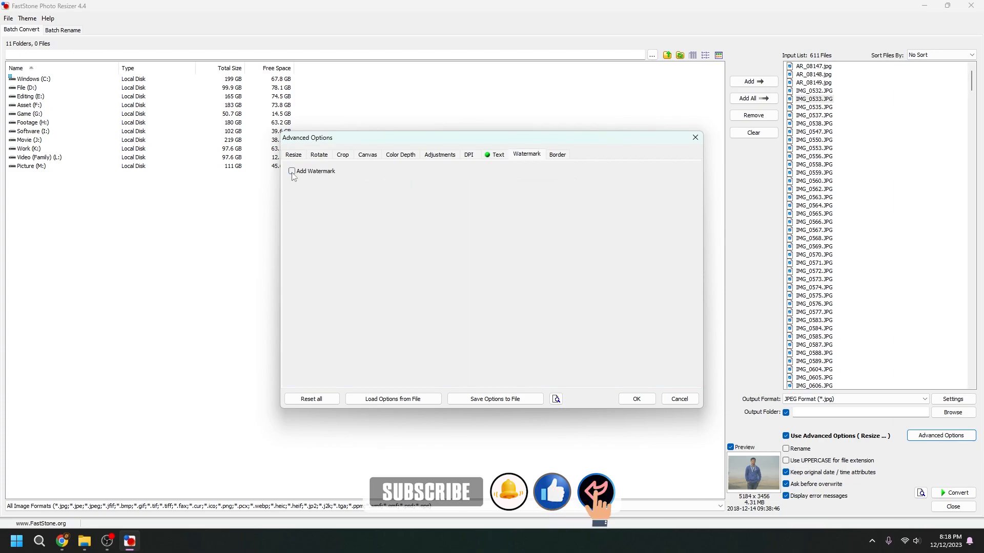
pyautogui.click(291, 172)
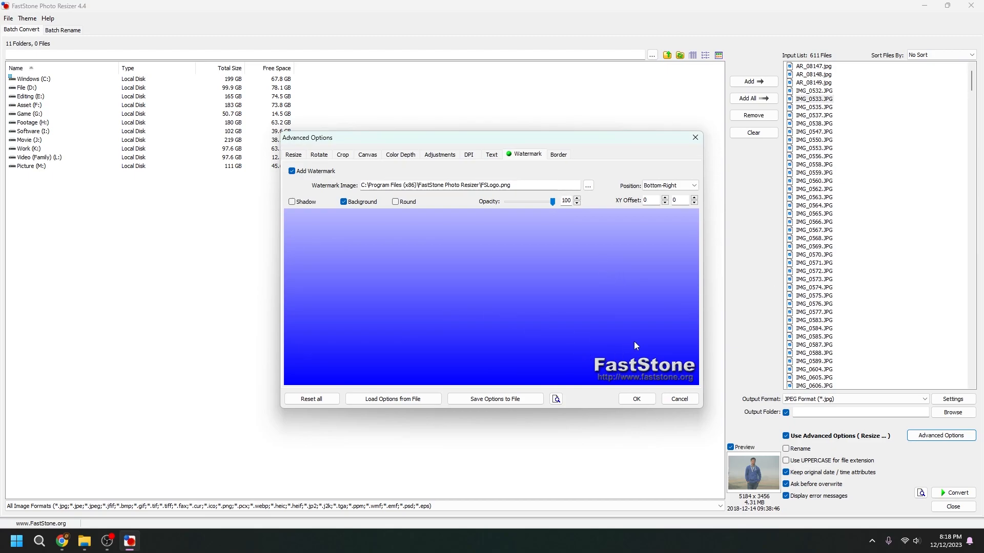
pyautogui.click(588, 185)
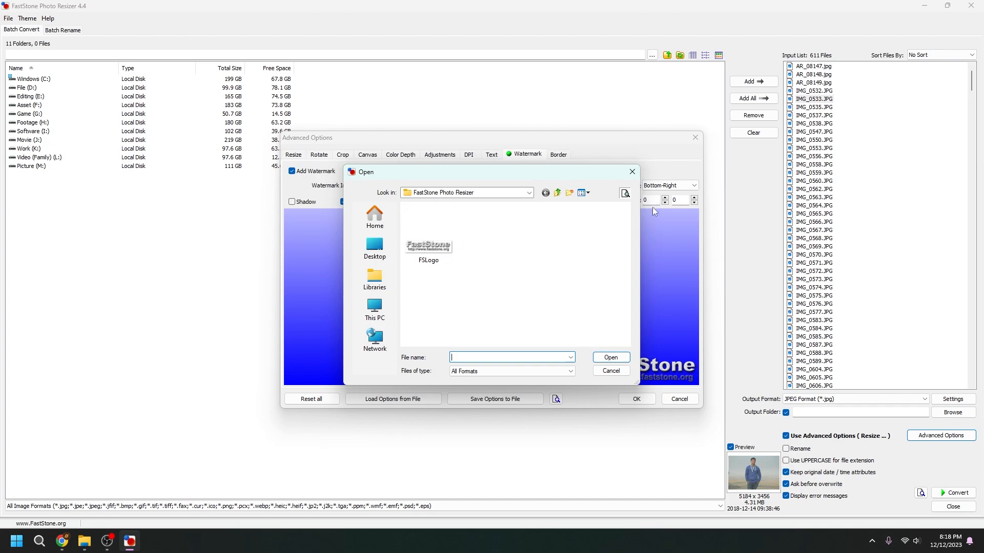
pyautogui.click(633, 172)
# - Check the border option, then discard all advanced option changes and turn off Use Advanced Options
pyautogui.click(558, 154)
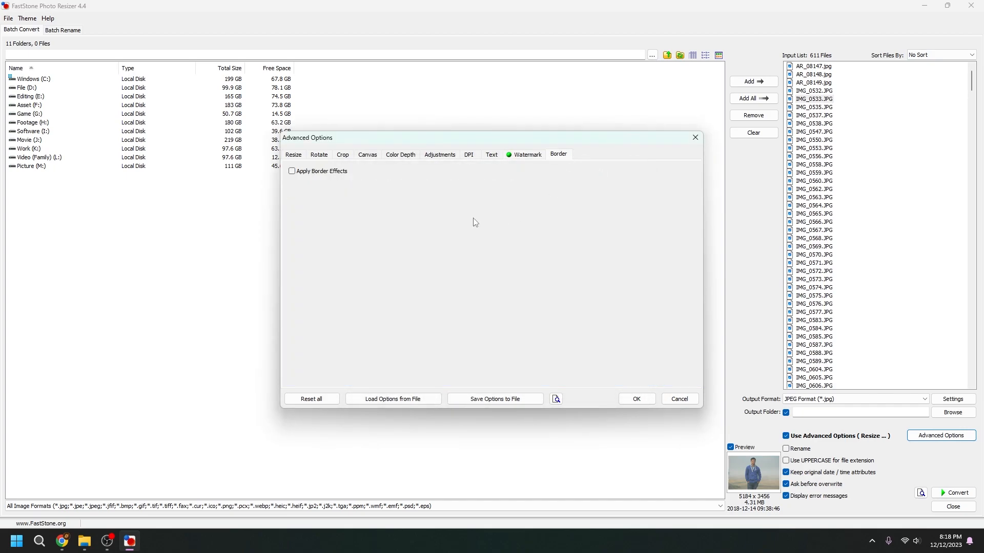
pyautogui.click(507, 155)
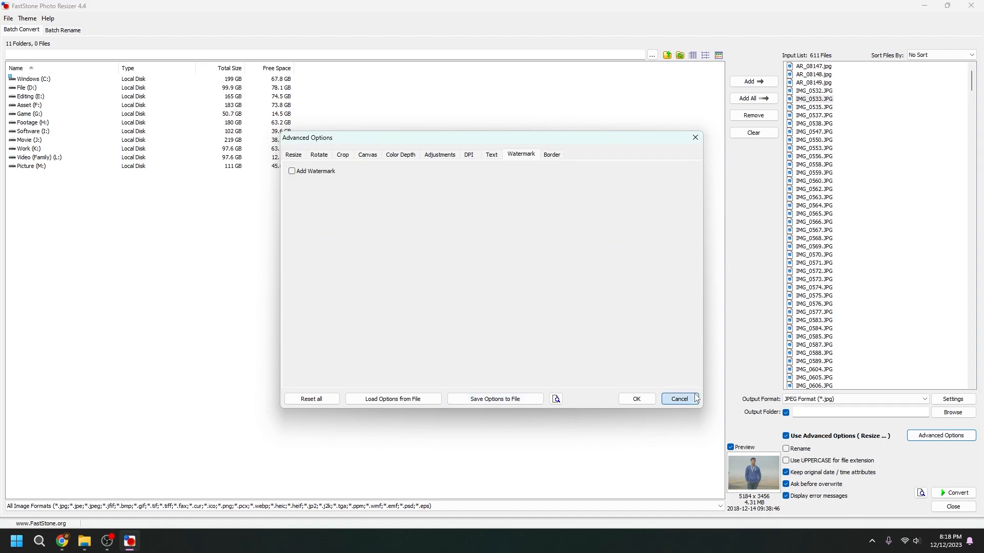
pyautogui.click(679, 399)
pyautogui.click(802, 436)
# - Set the JPEG output quality to 50
pyautogui.click(953, 400)
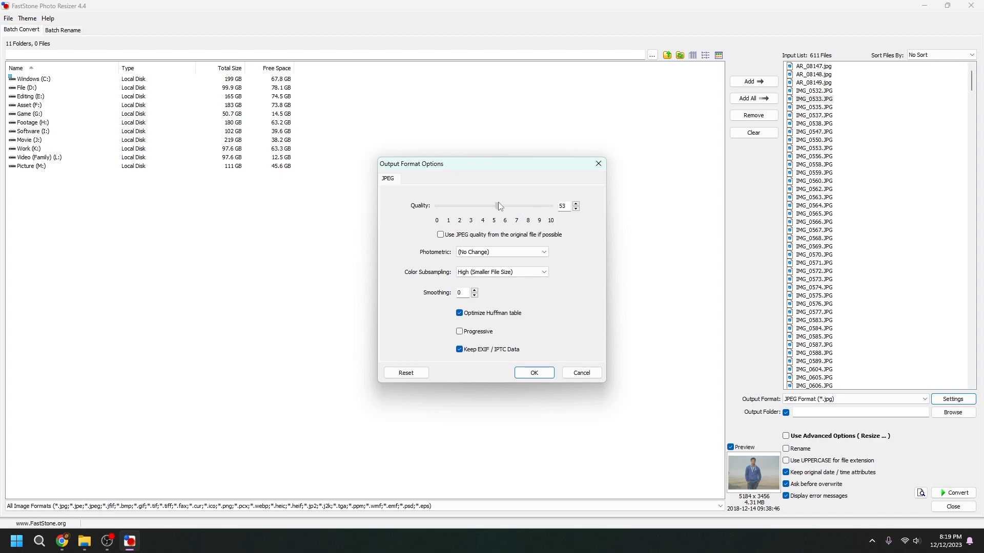
pyautogui.moveTo(566, 206); pyautogui.dragTo(545, 219)
pyautogui.write('50')
pyautogui.click(530, 371)
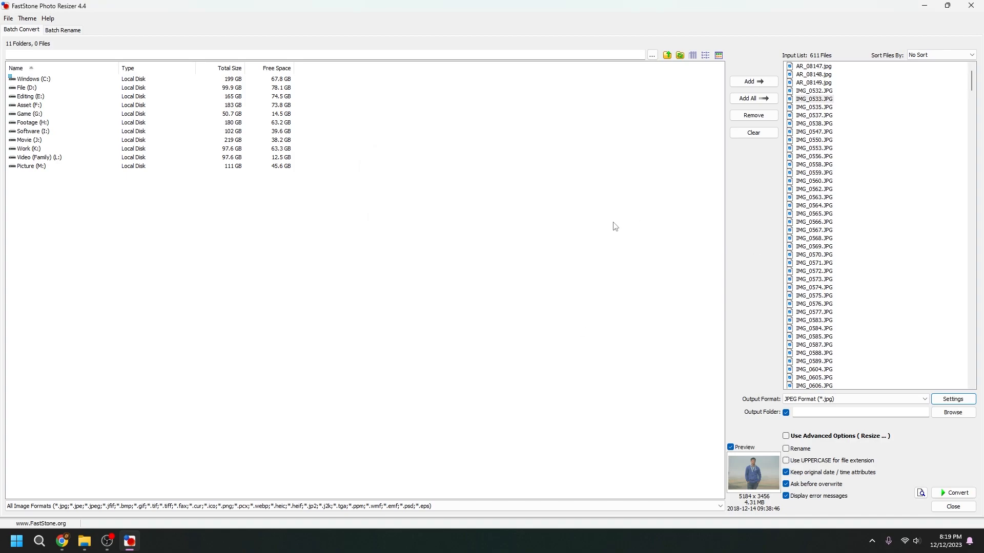
# - Preview the conversion of IMG_0533.JPG at the new quality and compare its before and after file sizes
pyautogui.rightClick(826, 100)
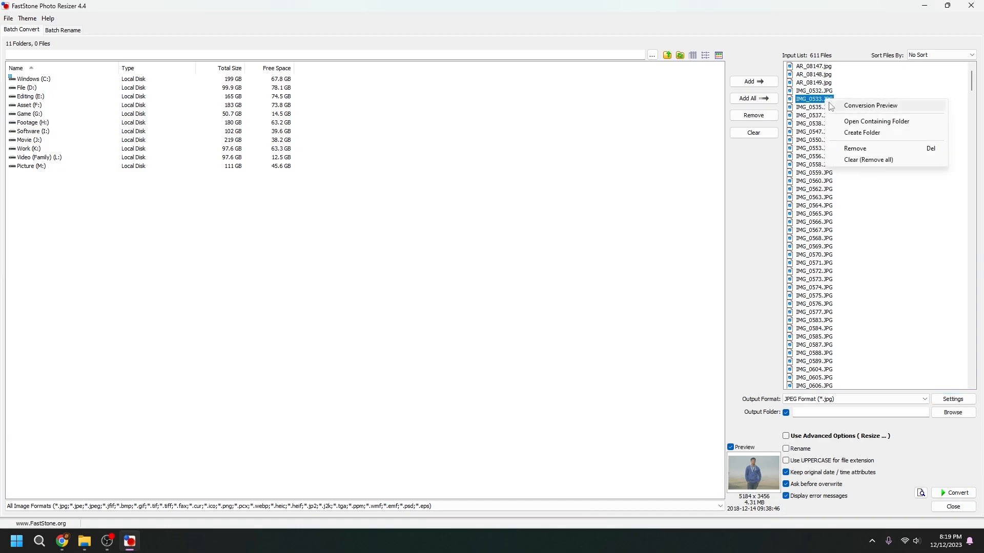
pyautogui.click(857, 106)
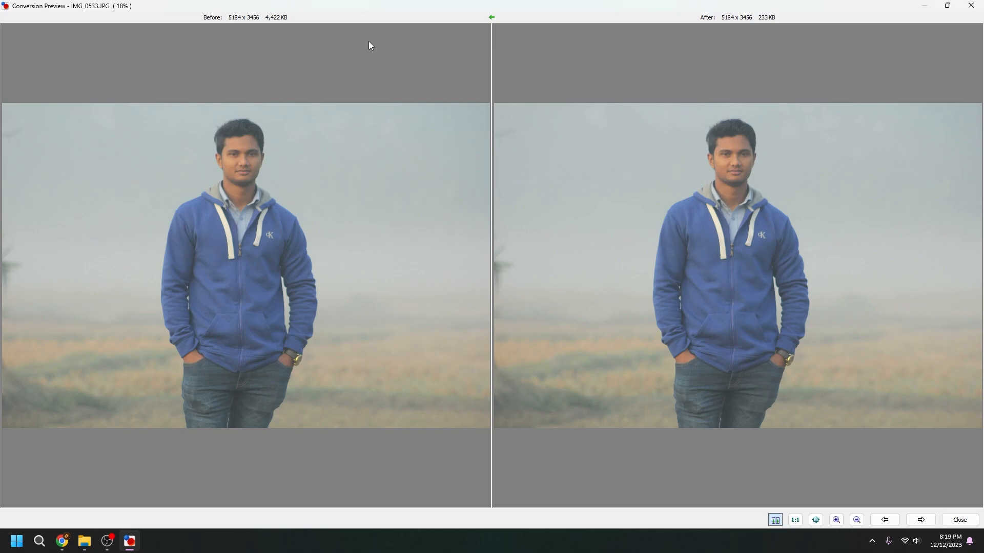
pyautogui.click(970, 5)
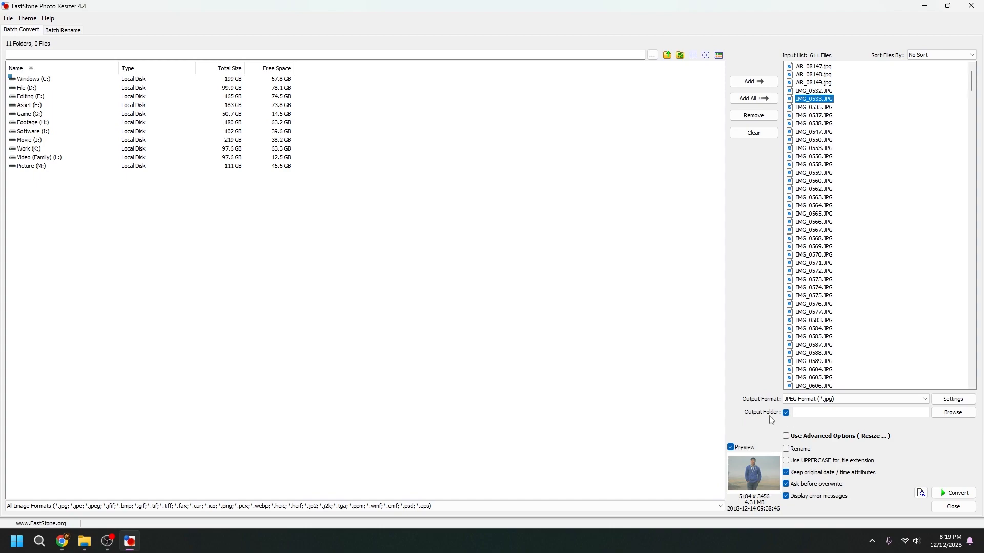
# - Create a folder named "Resize Images" on the Desktop and set it as the output folder
pyautogui.click(952, 415)
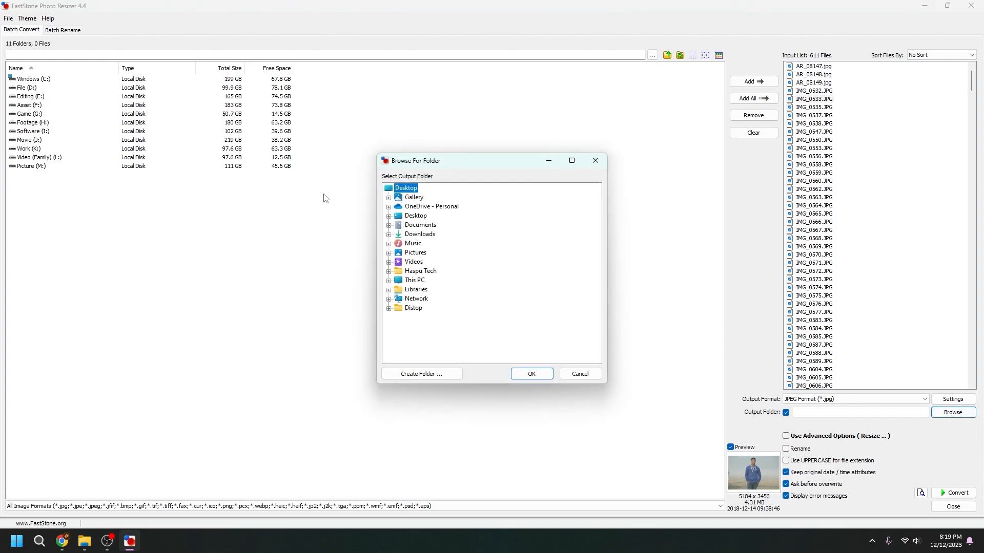
pyautogui.doubleClick(410, 190)
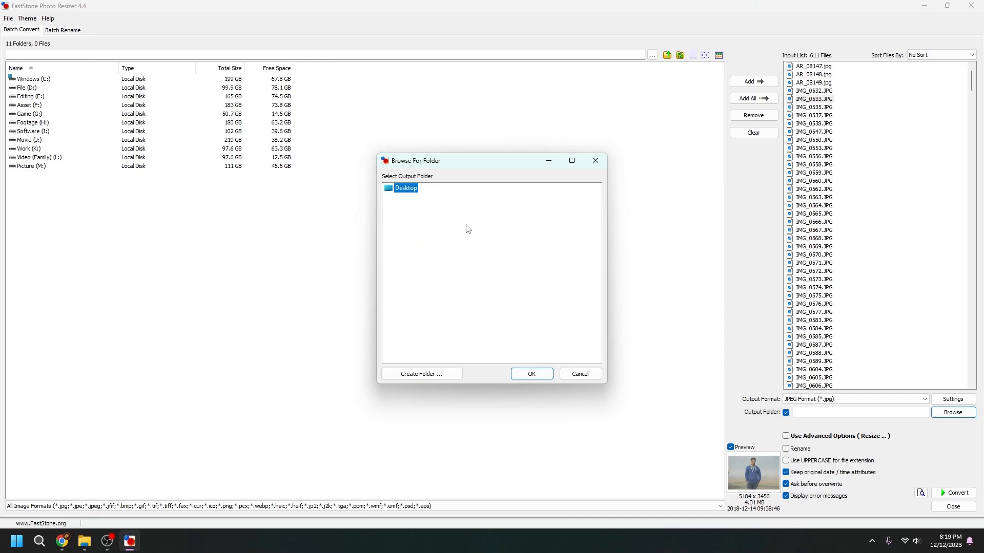
pyautogui.click(420, 377)
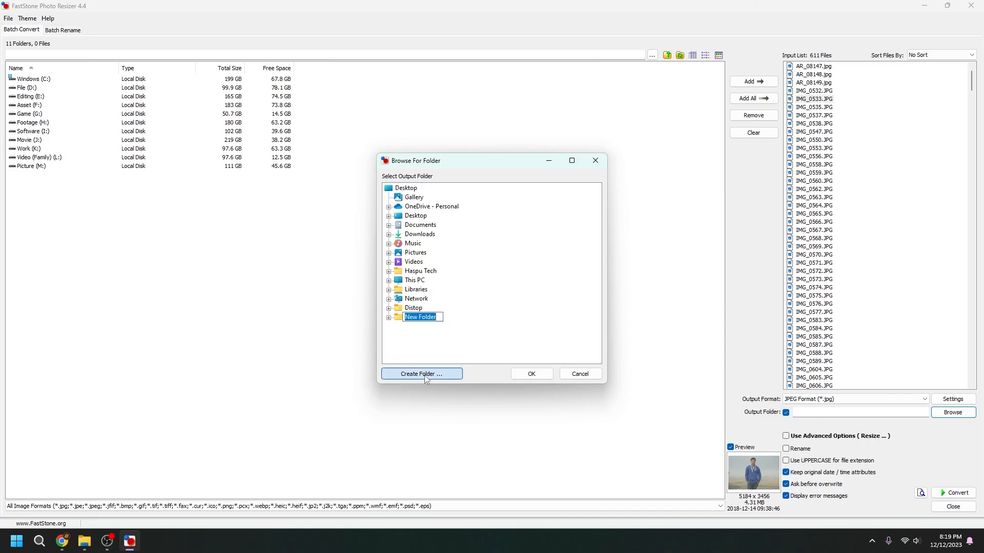
pyautogui.press('BackSpace')
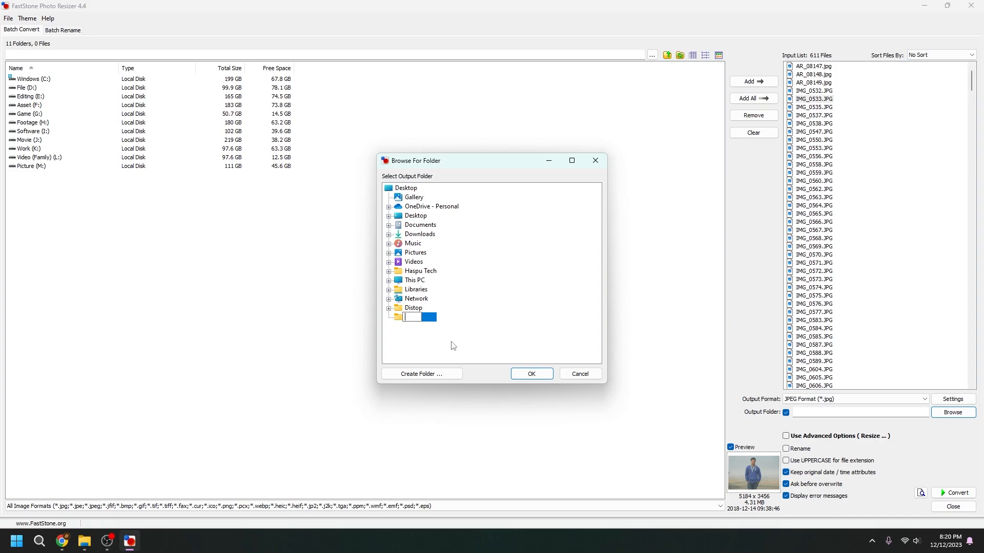
pyautogui.write('Resize Images')
pyautogui.press('Return')
pyautogui.click(539, 374)
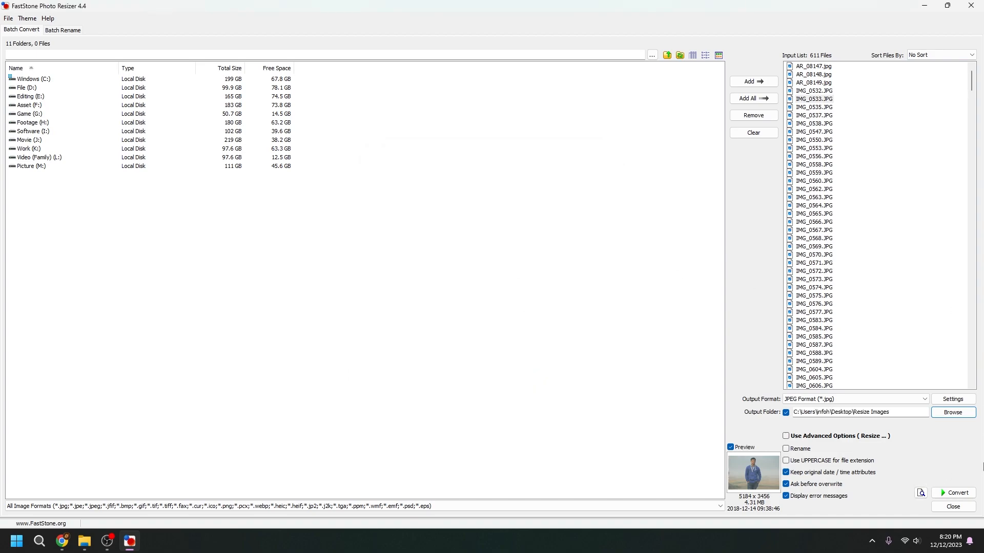
# - Convert all photos in the input list, dismiss the finished conversion and close the program
pyautogui.click(960, 495)
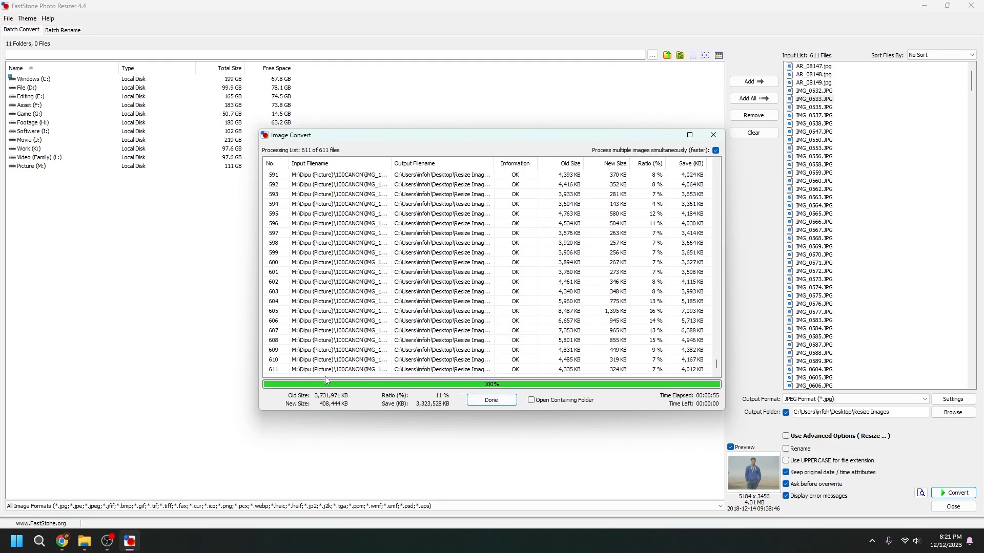
pyautogui.click(497, 404)
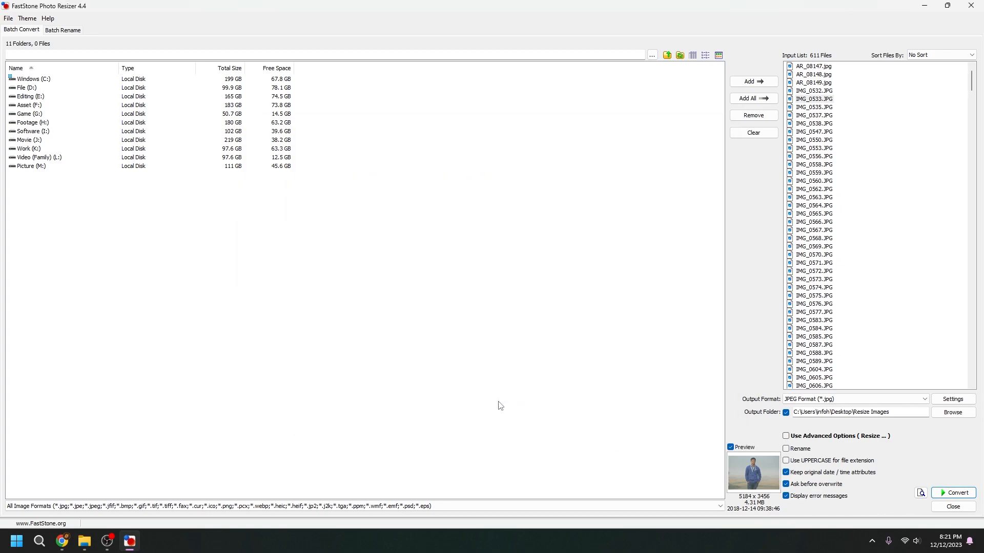
pyautogui.click(970, 508)
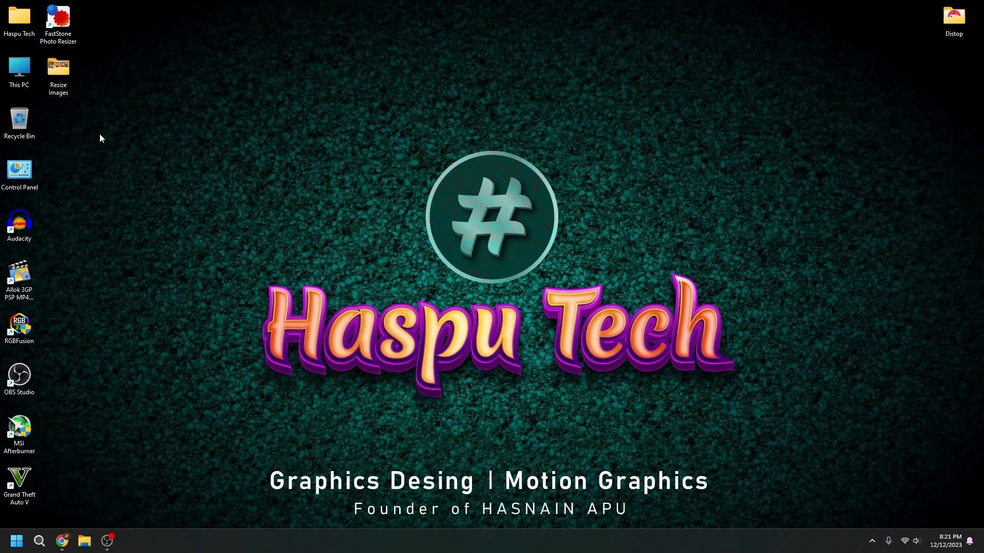
# - Open the Resize Images folder from the desktop, maximize its window and select IMG_0535 to check the converted photo's file size
pyautogui.doubleClick(57, 72)
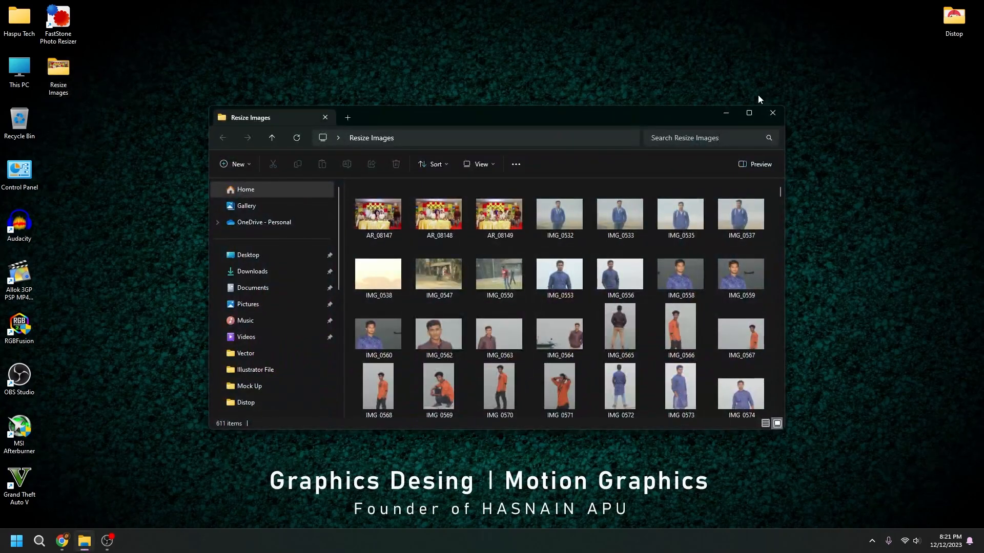
pyautogui.click(753, 112)
pyautogui.click(335, 108)
pyautogui.click(441, 111)
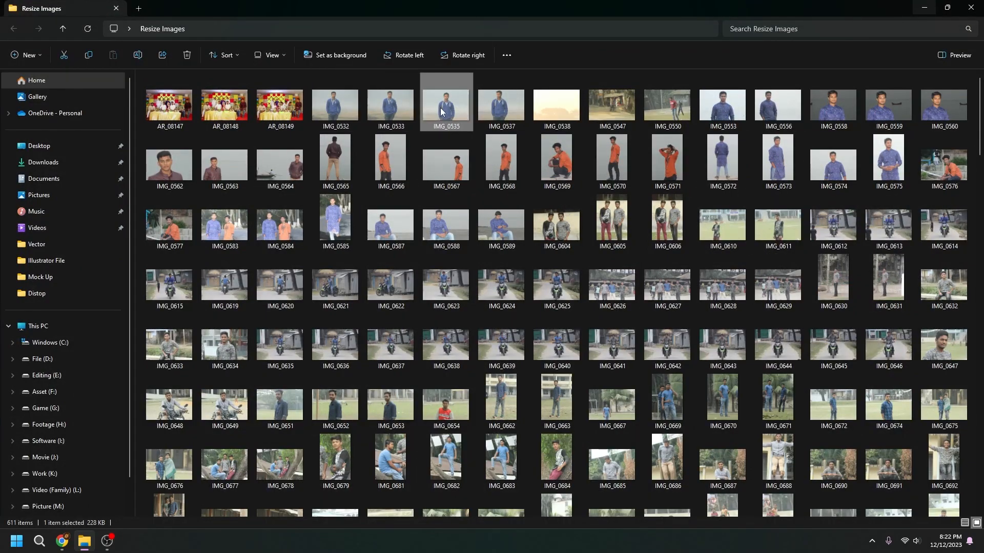
# - Select AR_08147 to check the converted photo's file size, and close the Resize Images folder window
pyautogui.click(187, 104)
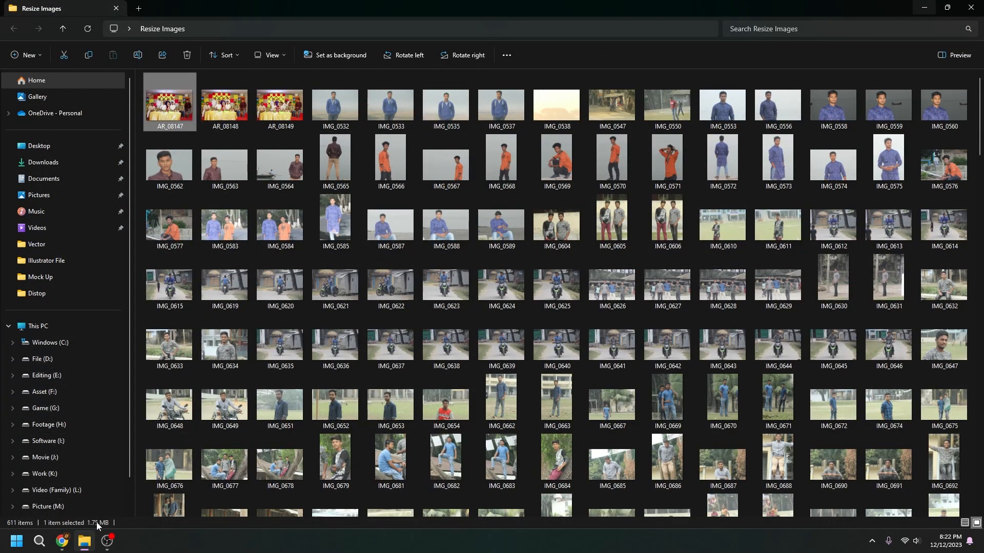
pyautogui.click(971, 8)
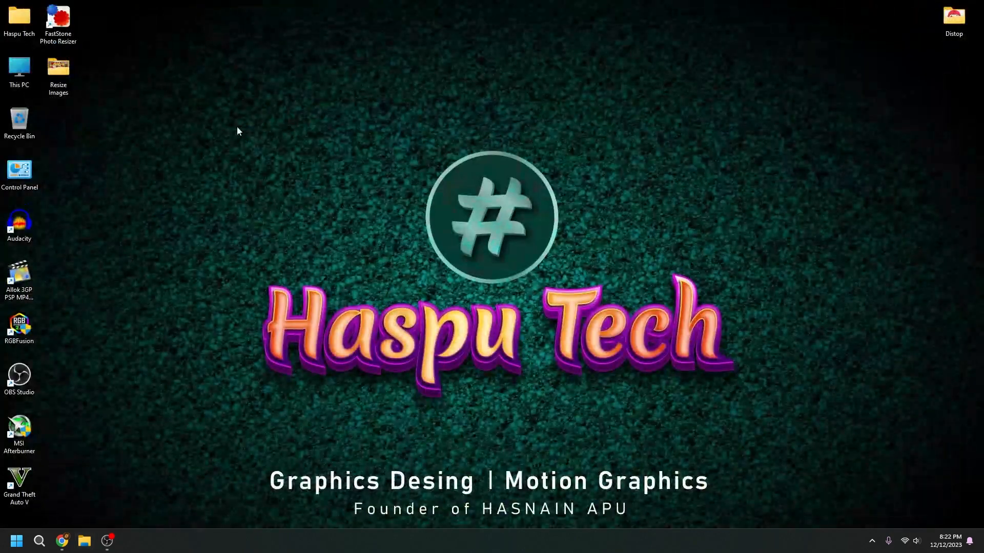
# - Return to the folder window containing 100CANON, show that folder's properties to check its total size, and minimize the folder window
pyautogui.moveTo(84, 541)
pyautogui.click(82, 491)
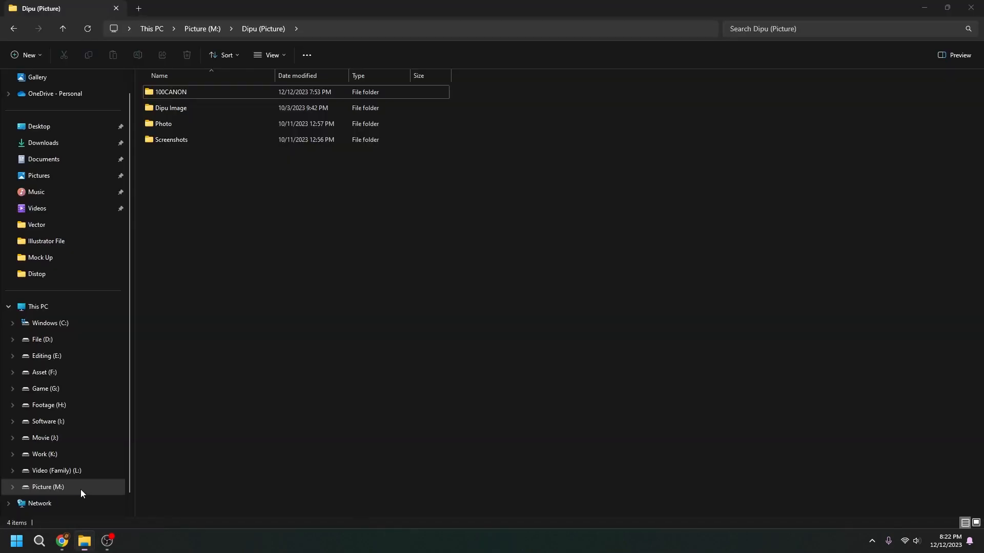
pyautogui.rightClick(183, 92)
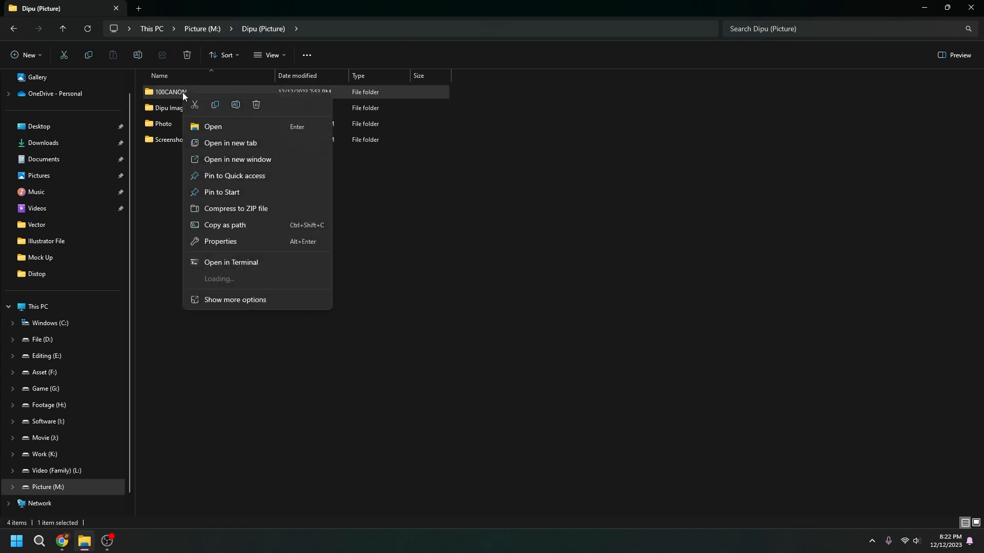
pyautogui.click(226, 298)
pyautogui.click(235, 349)
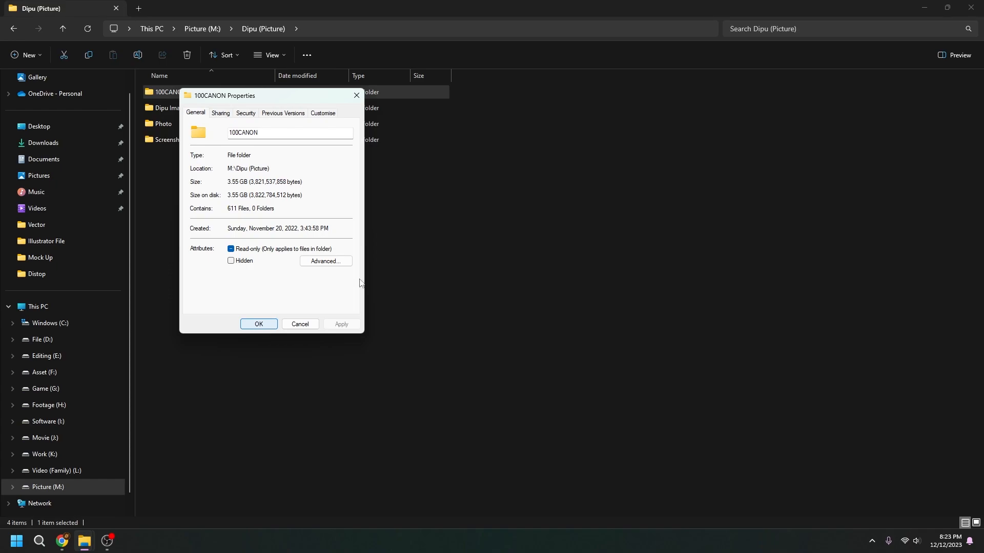
pyautogui.click(923, 7)
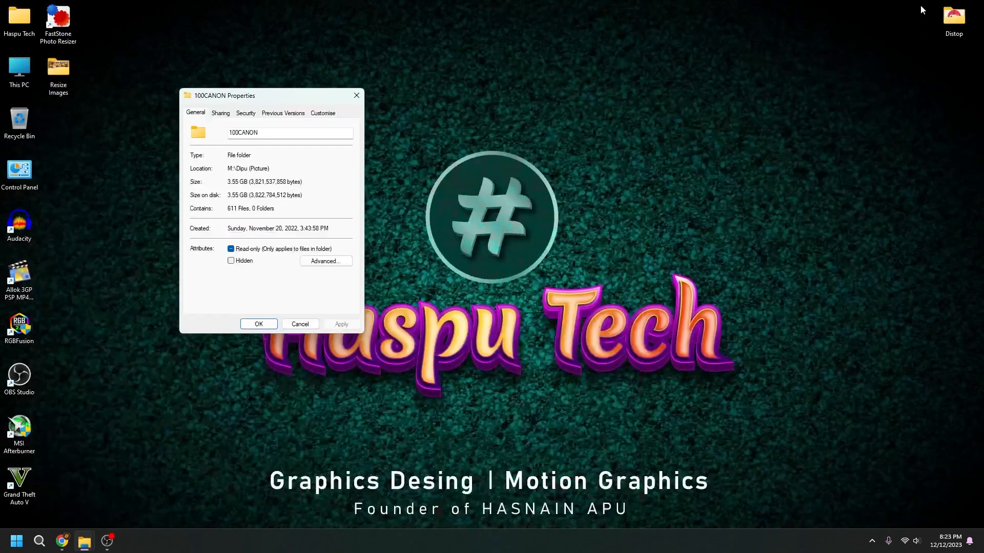
# - Show the Resize Images folder's properties beside those of 100CANON to compare their total sizes, and close both properties windows
pyautogui.rightClick(71, 72)
pyautogui.click(58, 79)
pyautogui.rightClick(58, 80)
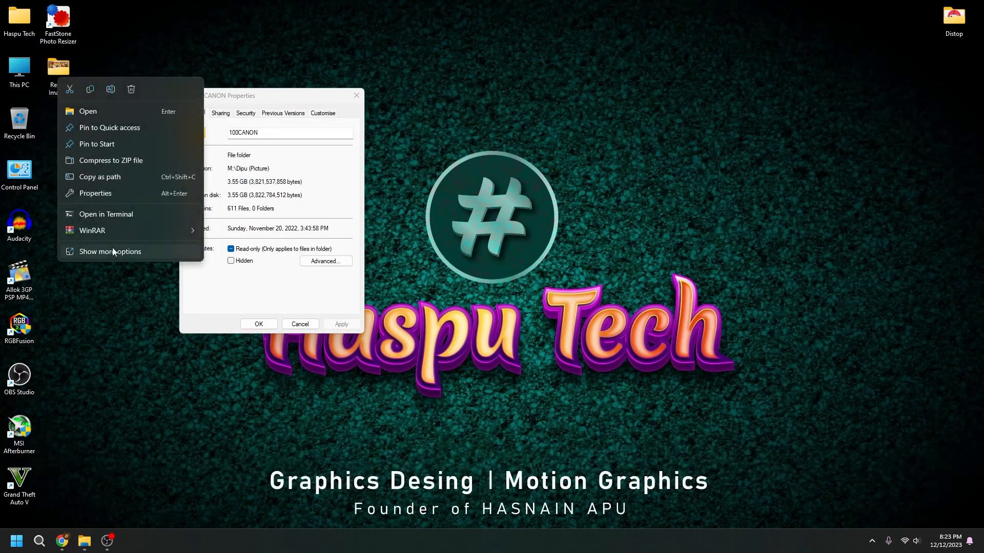
pyautogui.click(119, 251)
pyautogui.click(115, 349)
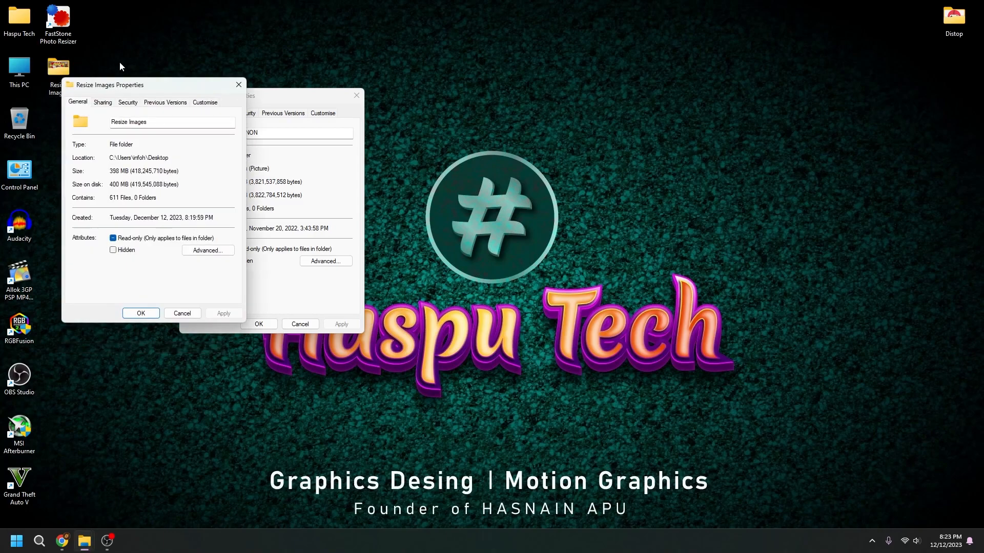
pyautogui.moveTo(153, 86); pyautogui.dragTo(505, 96)
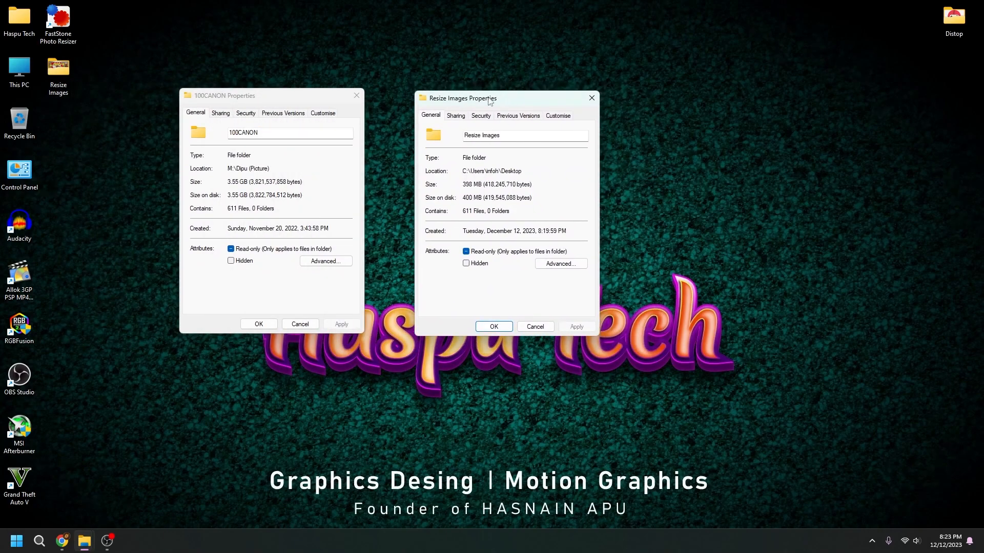
pyautogui.click(231, 100)
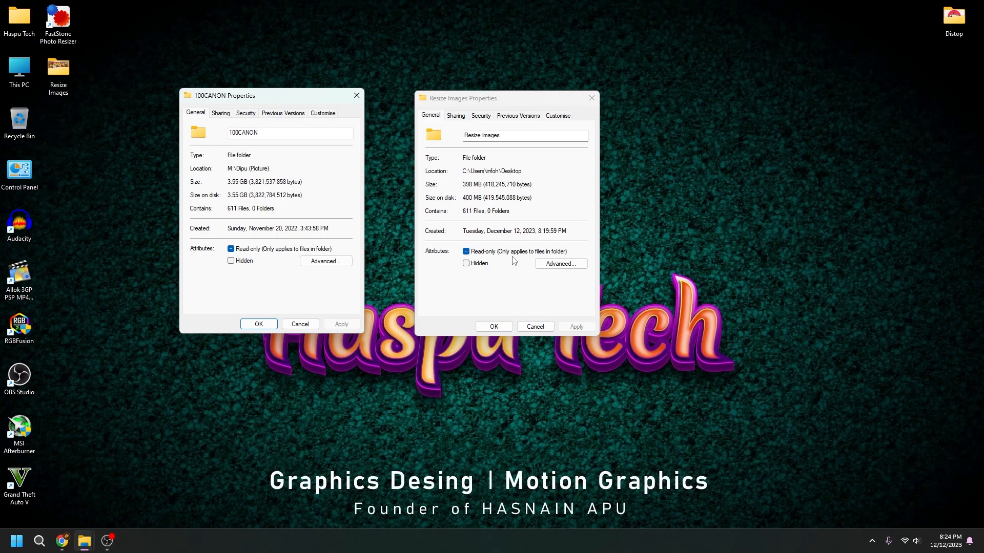
pyautogui.click(494, 326)
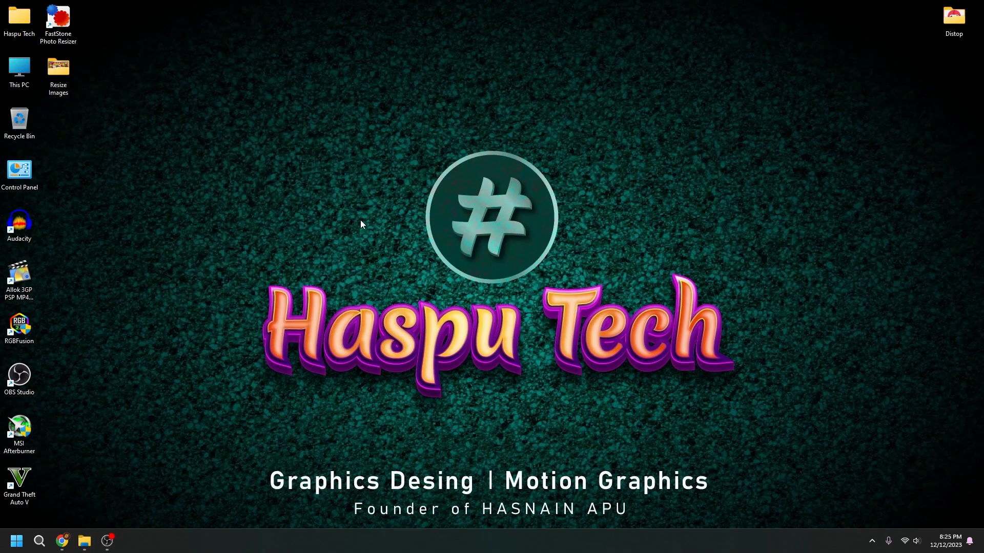